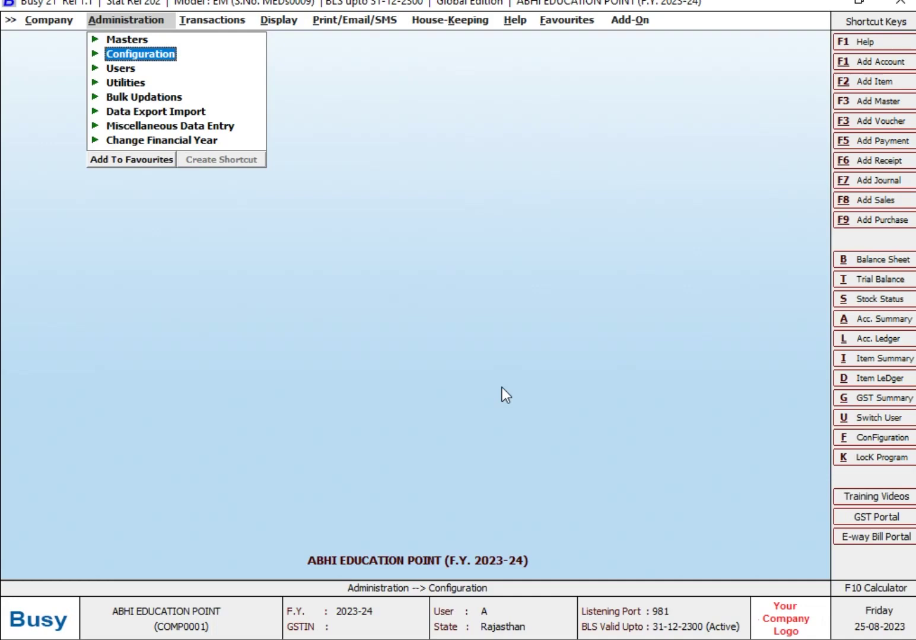
Open the Voucher Series Configuration from the administration settings.
{"action": "key", "text": "Return"}
{"action": "key", "text": "Down"}
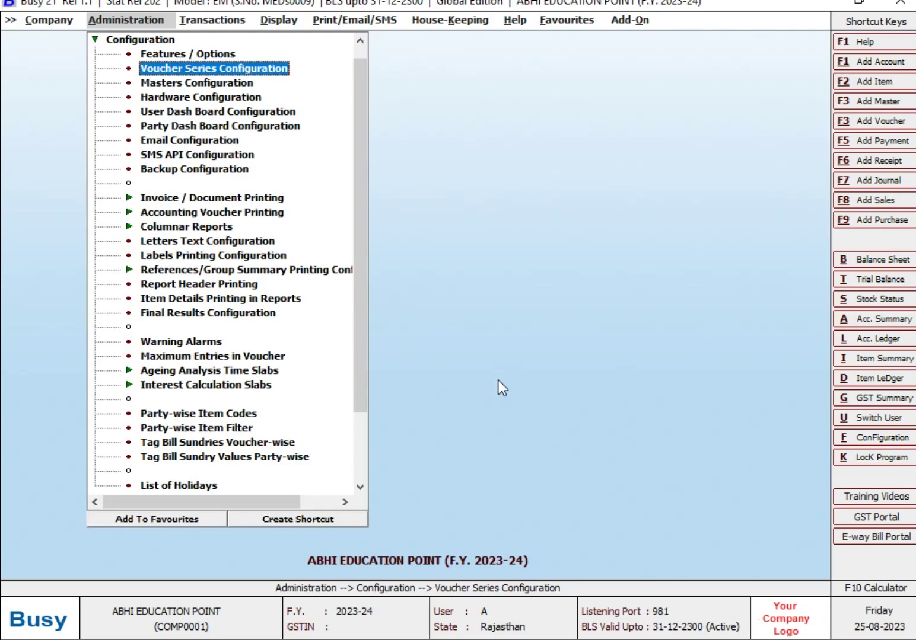
{"action": "key", "text": "Escape"}
{"action": "key", "text": "Return"}
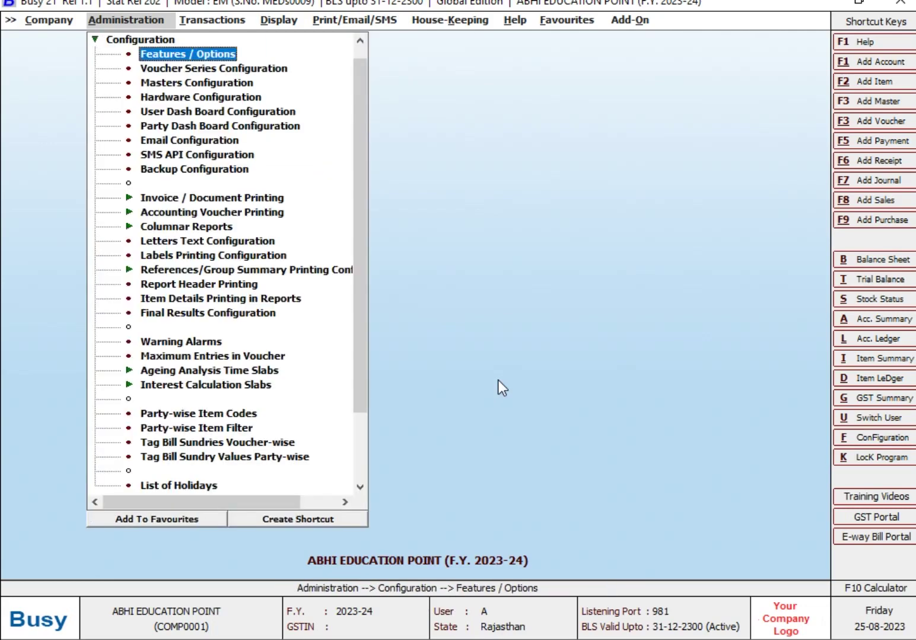
{"action": "key", "text": "Down"}
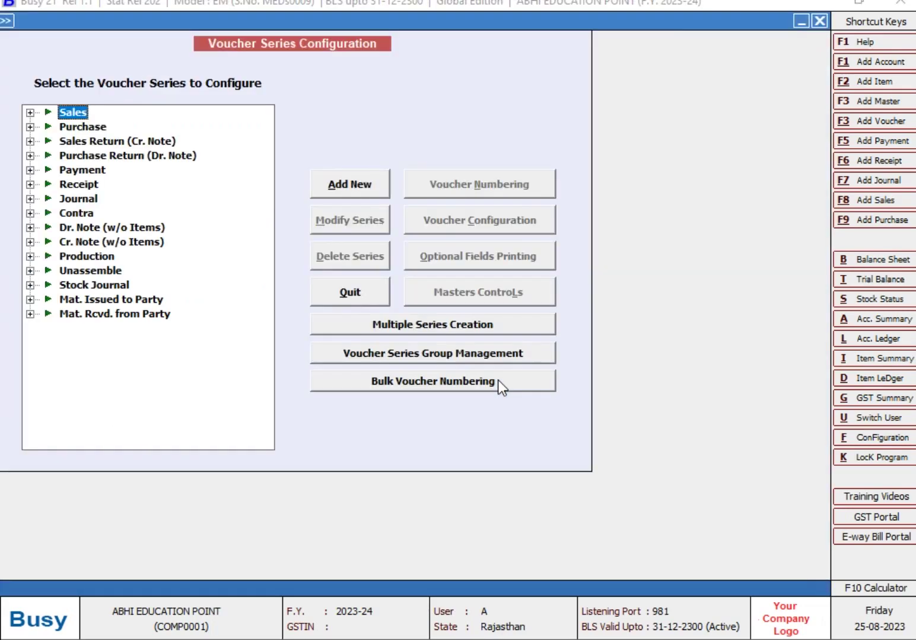
Add a new voucher series named P.O.S. under the Sales voucher type and save it.
{"action": "key", "text": "Down"}
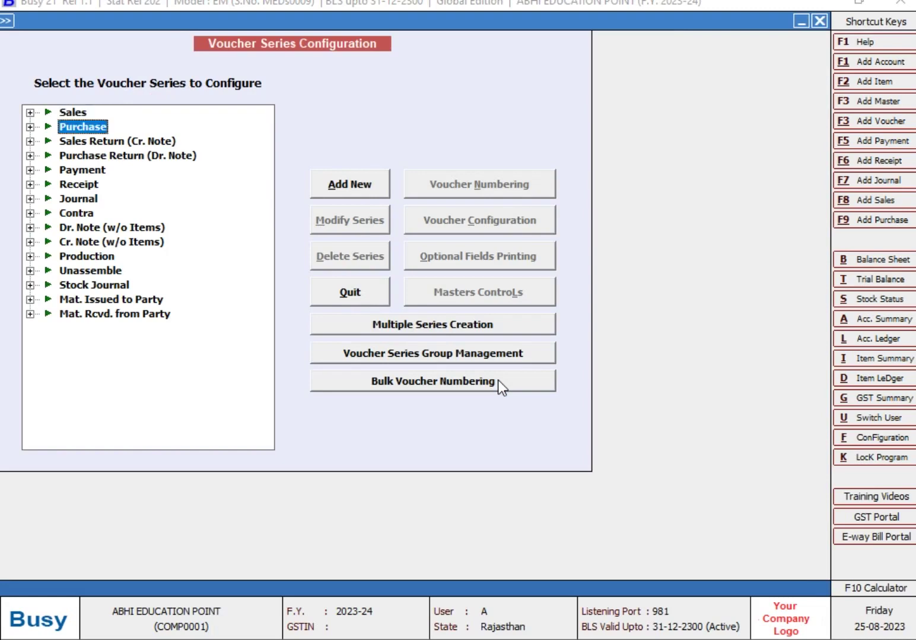
{"action": "key", "text": "Up"}
{"action": "key", "text": "Right"}
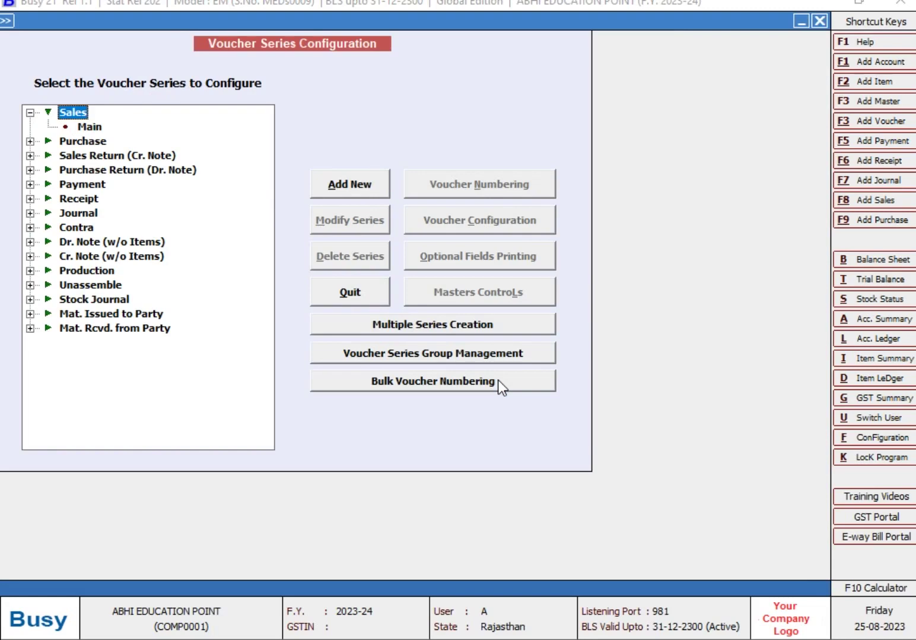
{"action": "key", "text": "Down"}
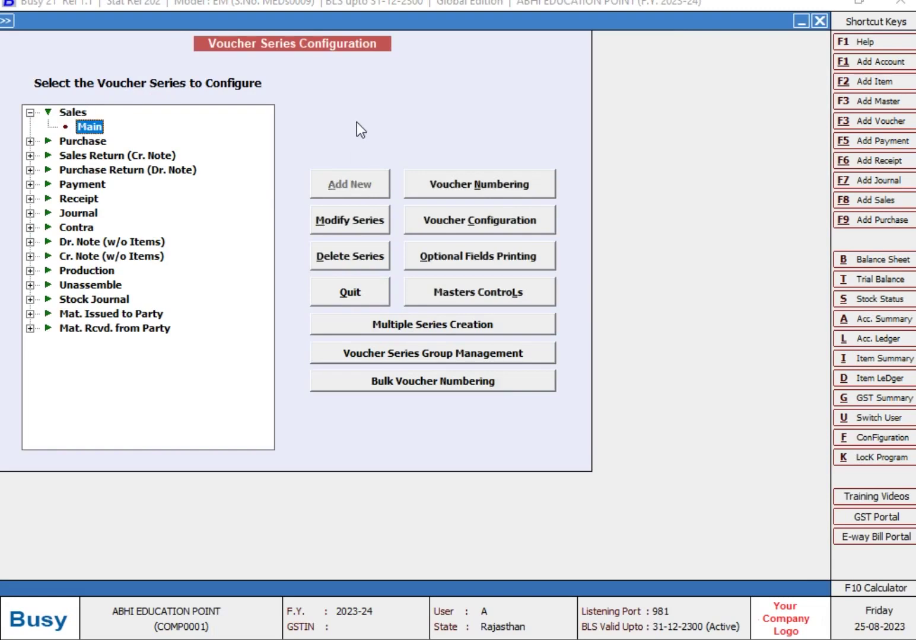
{"action": "left_click", "coordinate": [69, 114]}
{"action": "left_click", "coordinate": [365, 194]}
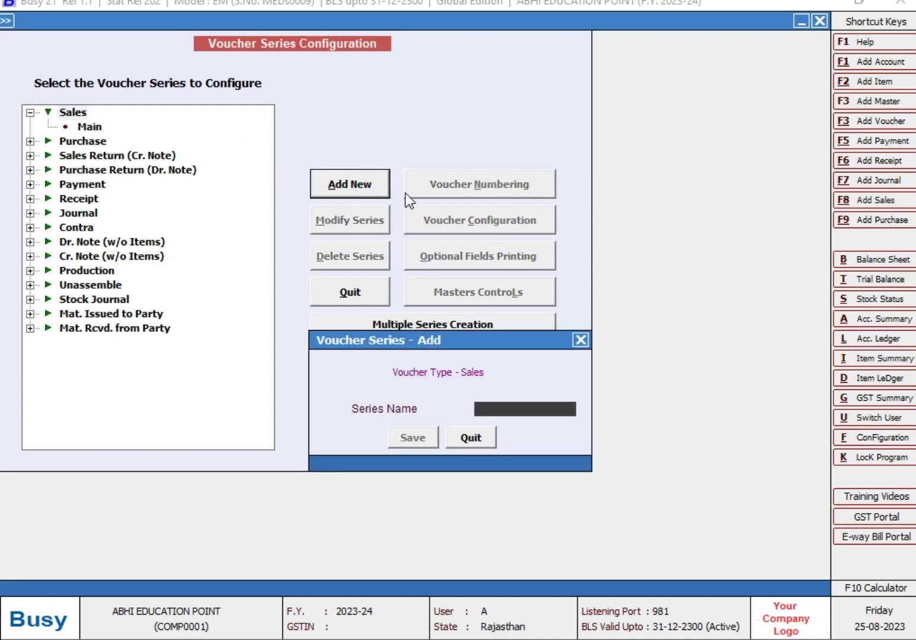
{"action": "type", "text": "P.O."}
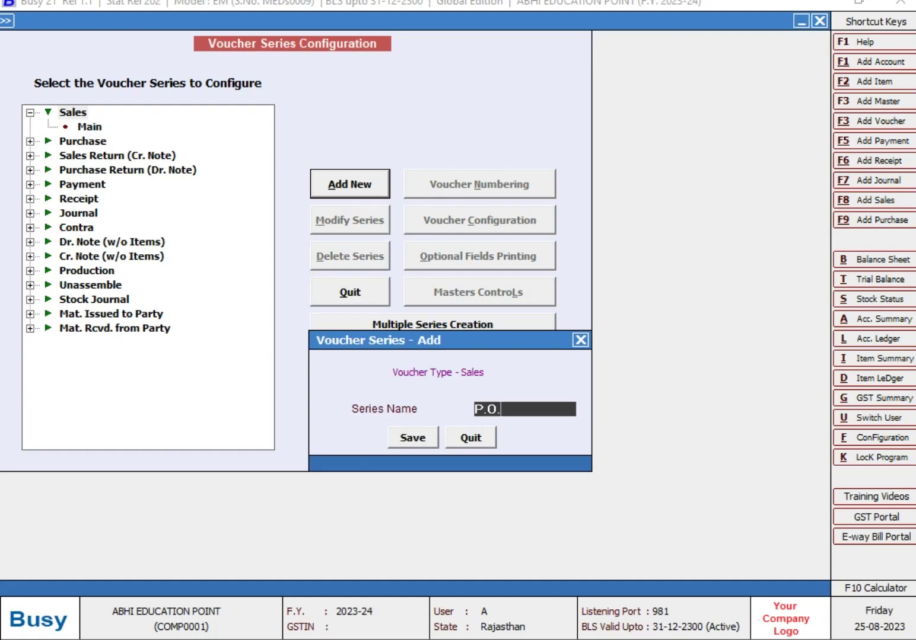
{"action": "type", "text": "S."}
{"action": "left_click", "coordinate": [417, 438]}
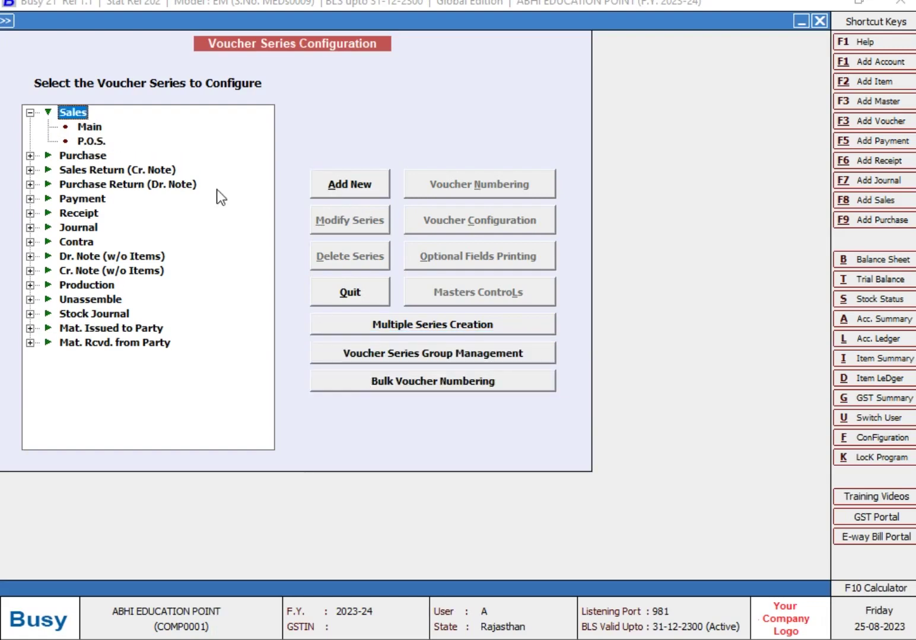
Enable Advanced POS Data Entry in the voucher configuration of the P.O.S. series and open its advanced POS options.
{"action": "left_click", "coordinate": [94, 141]}
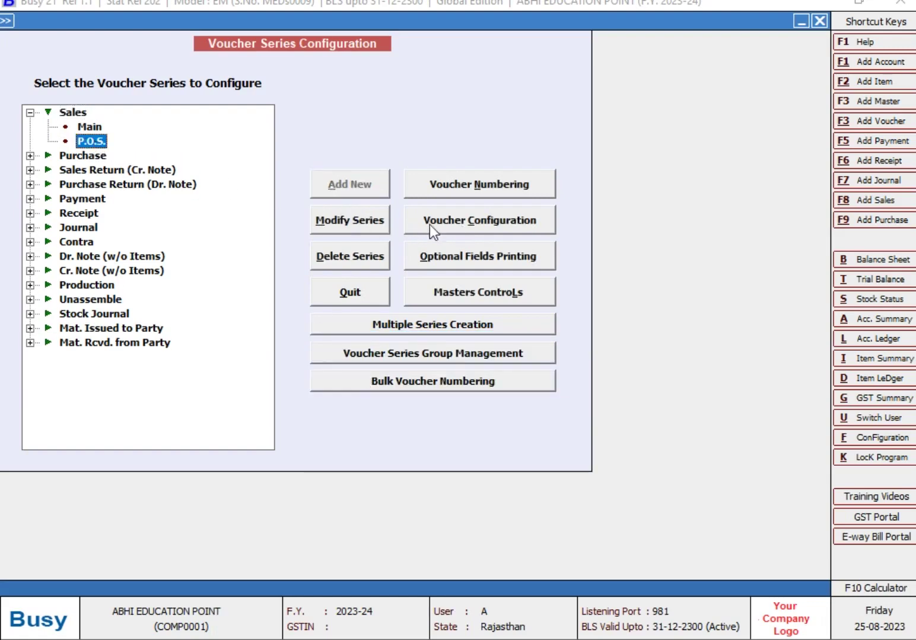
{"action": "left_click", "coordinate": [519, 223]}
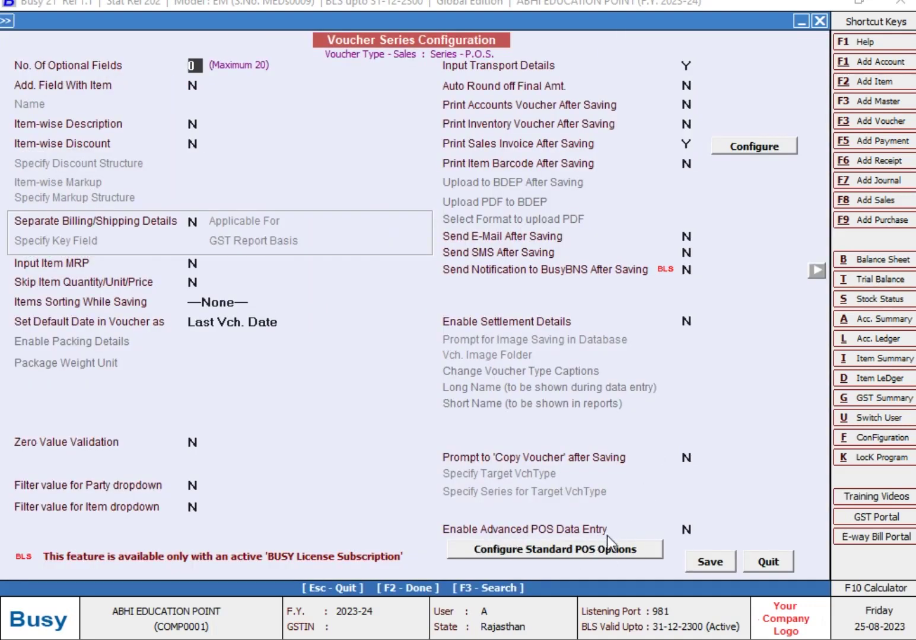
{"action": "left_click", "coordinate": [685, 529]}
{"action": "type", "text": "Y"}
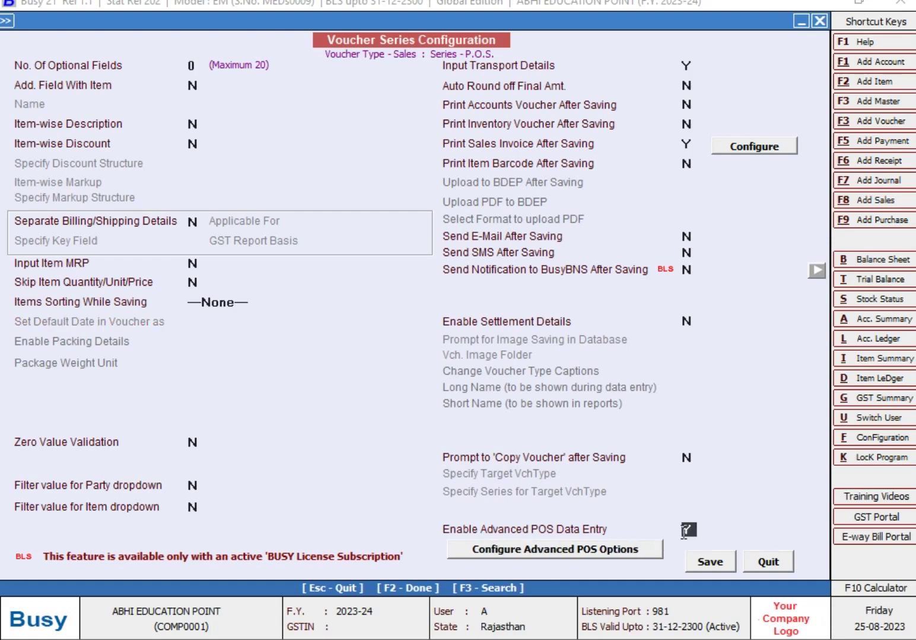
{"action": "left_click", "coordinate": [531, 552]}
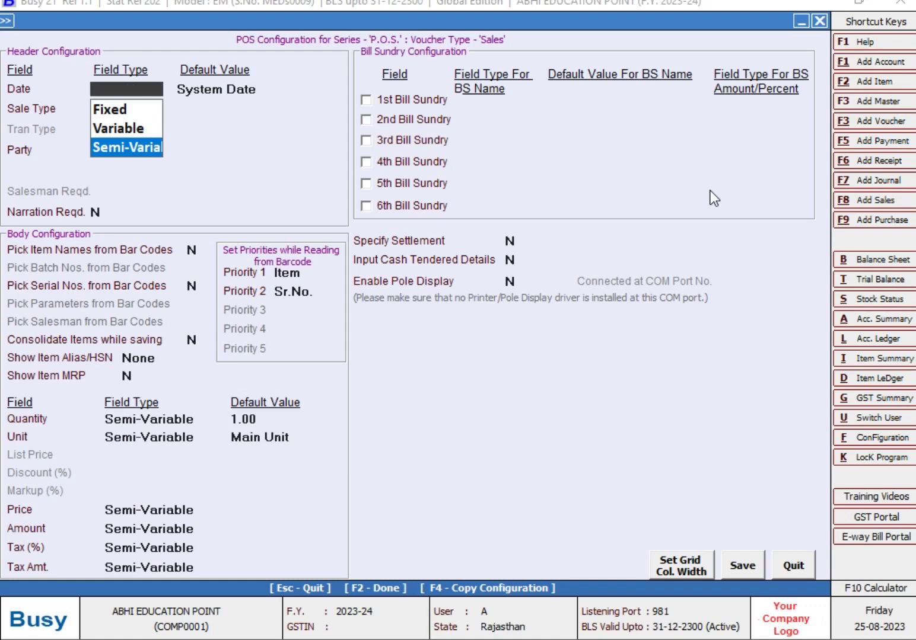
Compare the field type choices for Date in the header configuration and set it to Fixed.
{"action": "key", "text": "Up"}
{"action": "key", "text": "Up"}
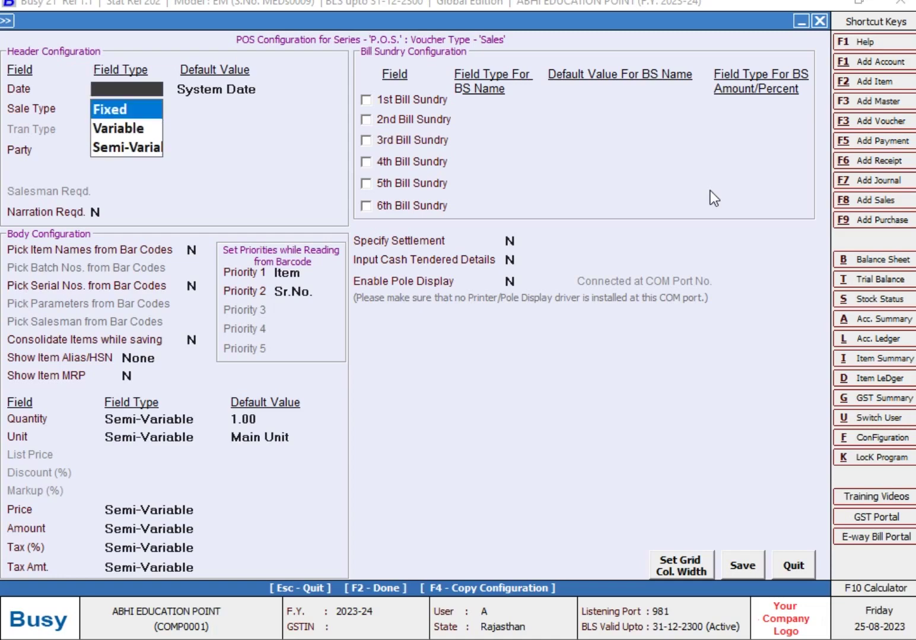
{"action": "key", "text": "Down"}
{"action": "key", "text": "Down"}
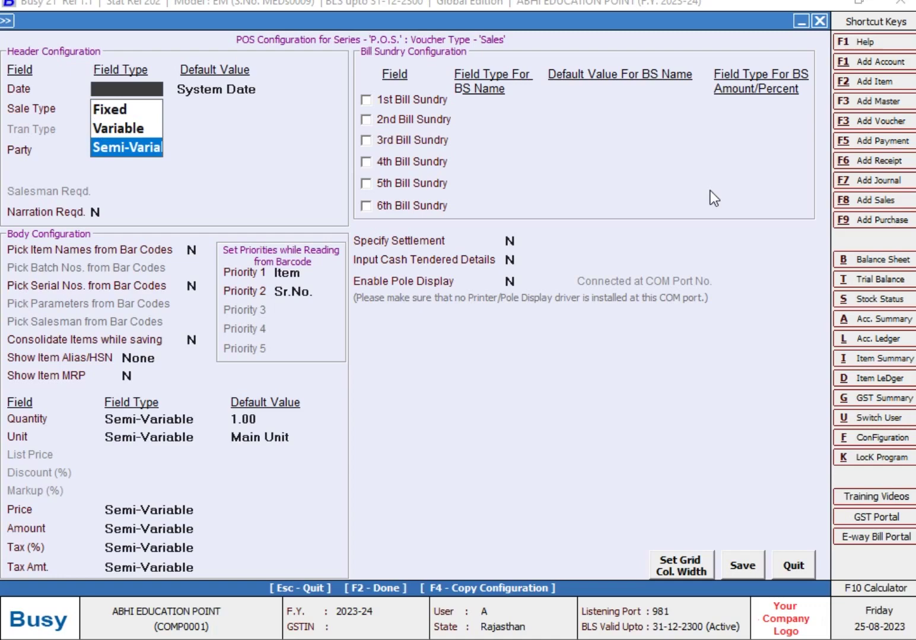
{"action": "key", "text": "Up"}
{"action": "key", "text": "Up"}
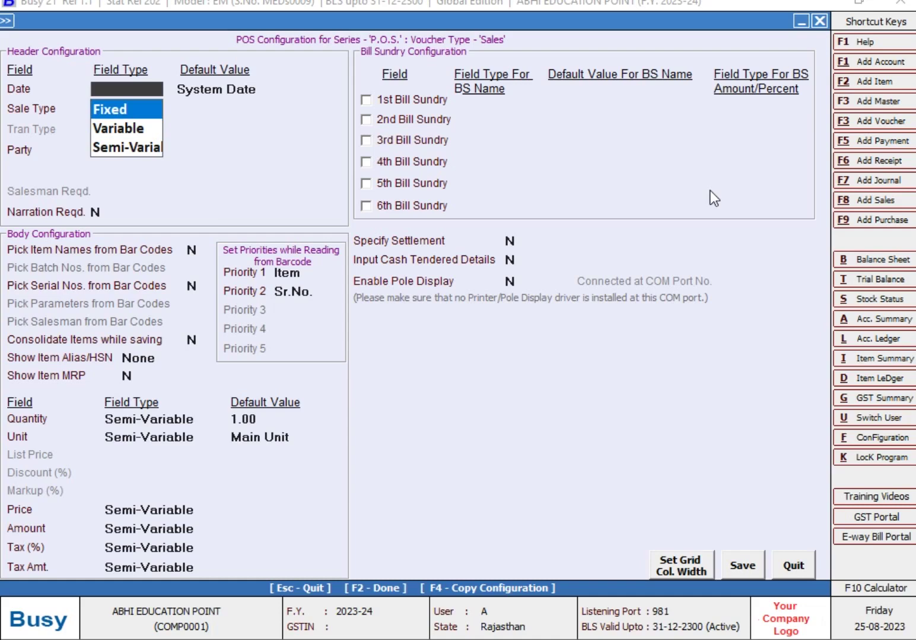
{"action": "key", "text": "Return"}
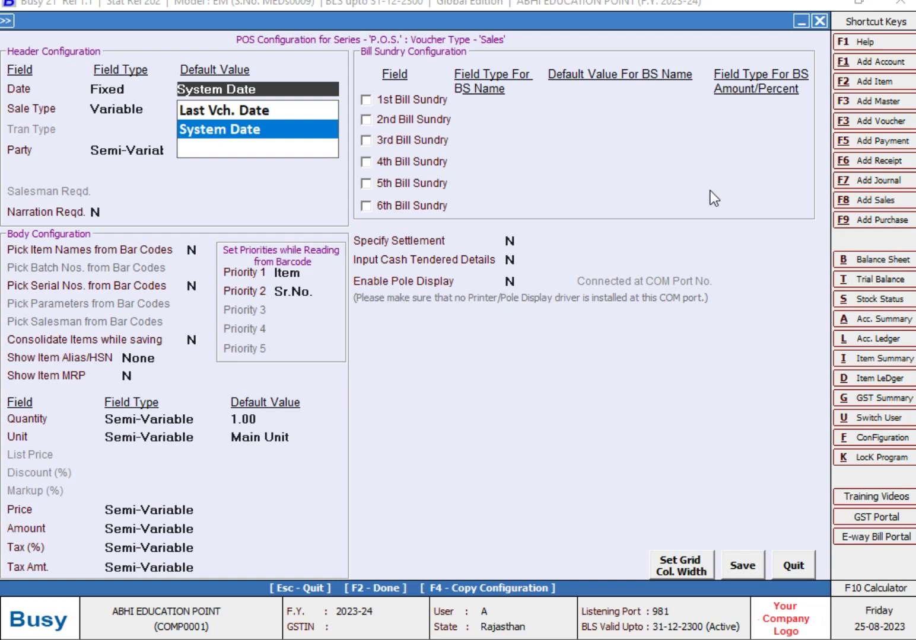
Recheck the Variable and Semi-Variable choices for Date, keep Fixed, and accept System Date as its default value.
{"action": "key", "text": "Escape"}
{"action": "key", "text": "Return"}
{"action": "key", "text": "Escape"}
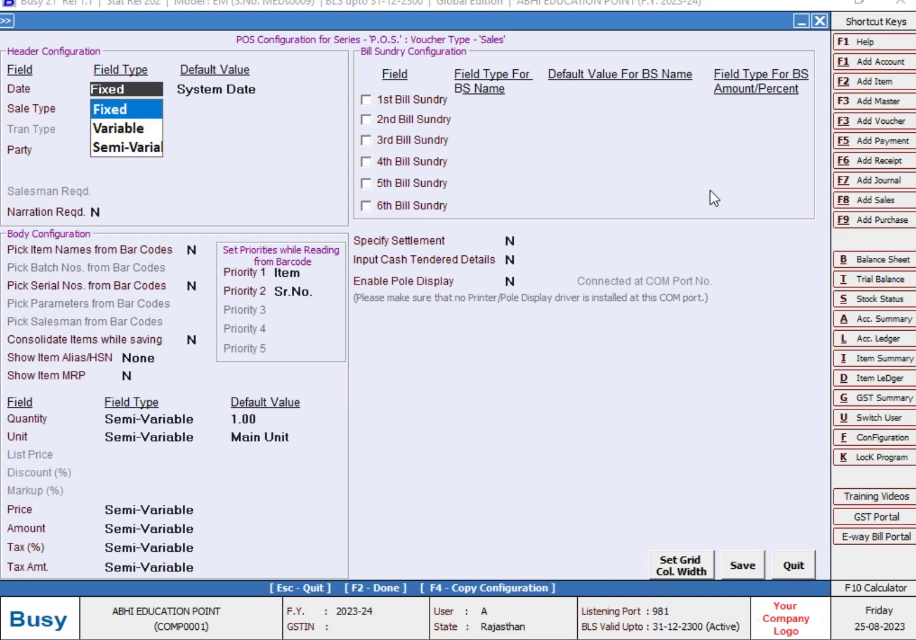
{"action": "key", "text": "Down"}
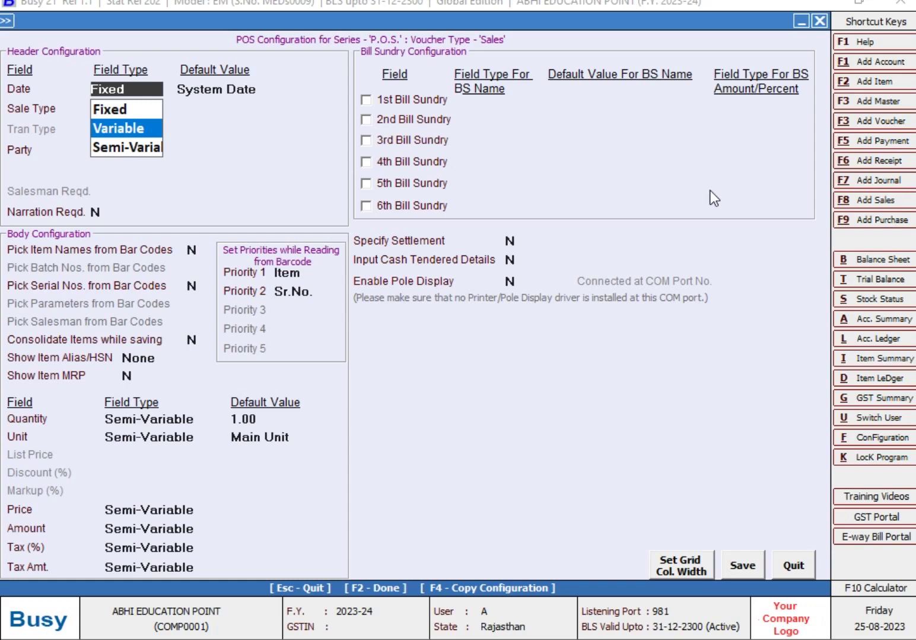
{"action": "key", "text": "Down"}
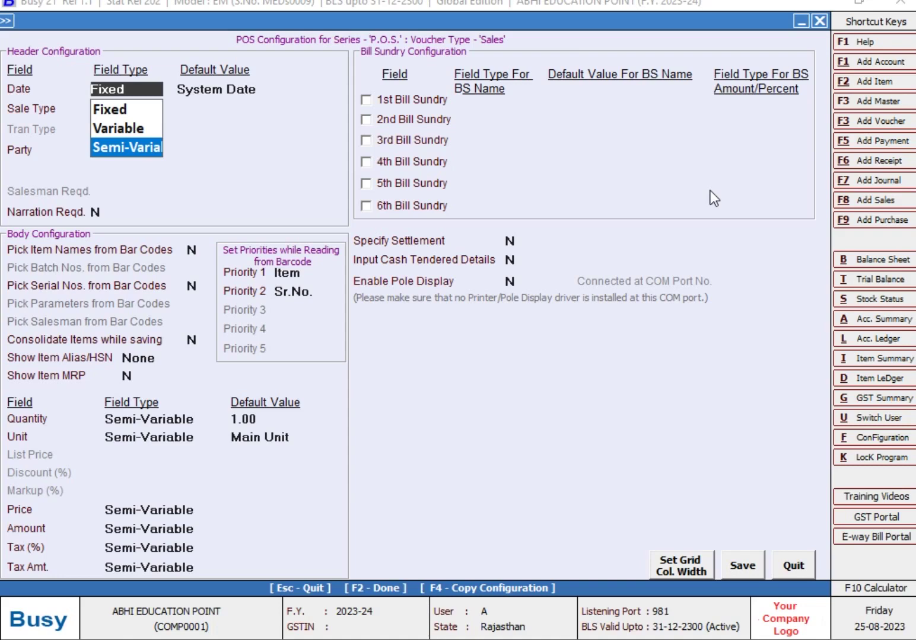
{"action": "key", "text": "Up"}
{"action": "key", "text": "Up"}
{"action": "key", "text": "Return"}
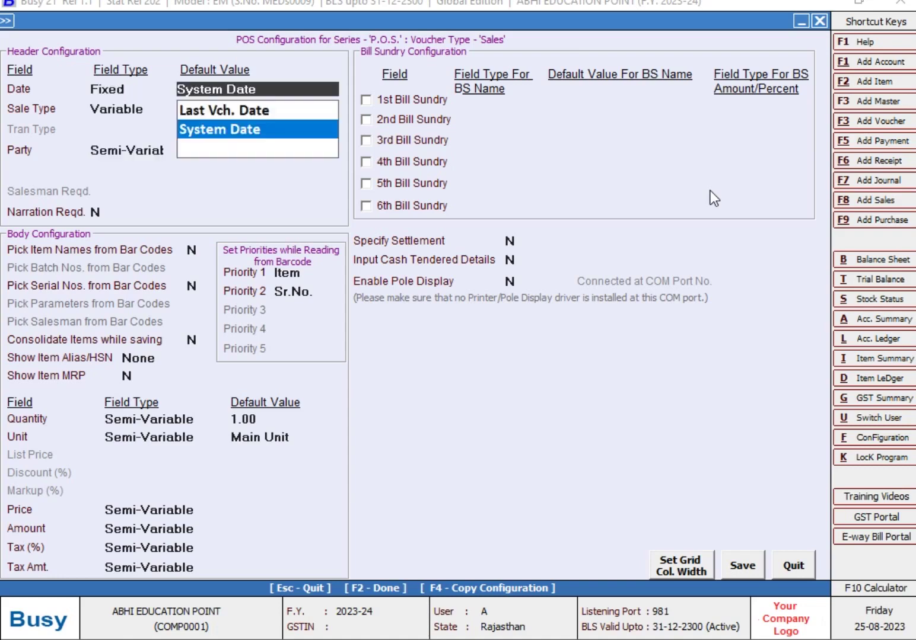
{"action": "key", "text": "Return"}
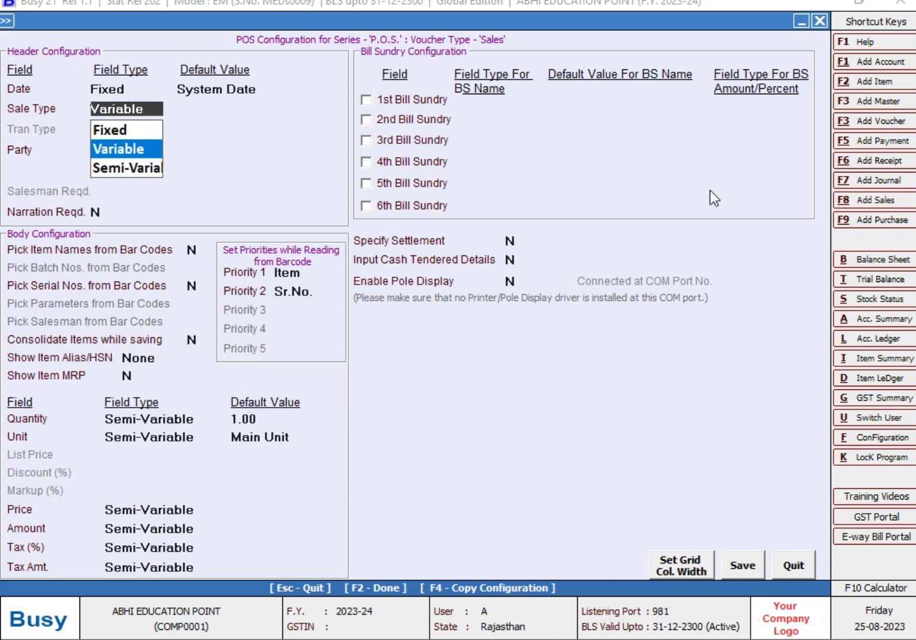
Set the Sale Type field type to Fixed with L/GST-TaxIncl. as its default value.
{"action": "key", "text": "Up"}
{"action": "key", "text": "Return"}
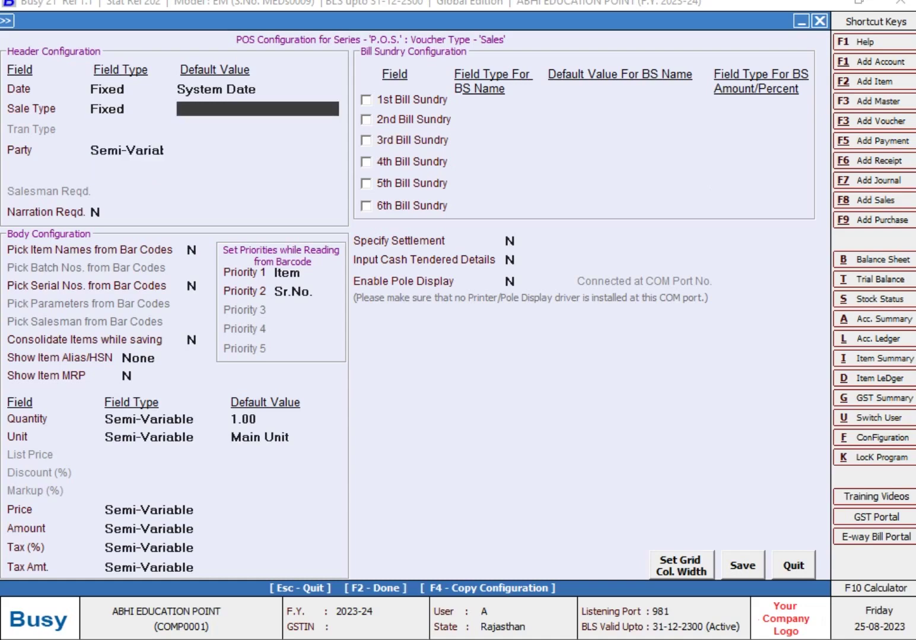
{"action": "type", "text": "L"}
{"action": "key", "text": "Down"}
{"action": "key", "text": "Down"}
{"action": "key", "text": "Down"}
{"action": "key", "text": "Down"}
{"action": "key", "text": "Down"}
{"action": "key", "text": "Down"}
{"action": "key", "text": "Down"}
{"action": "key", "text": "Down"}
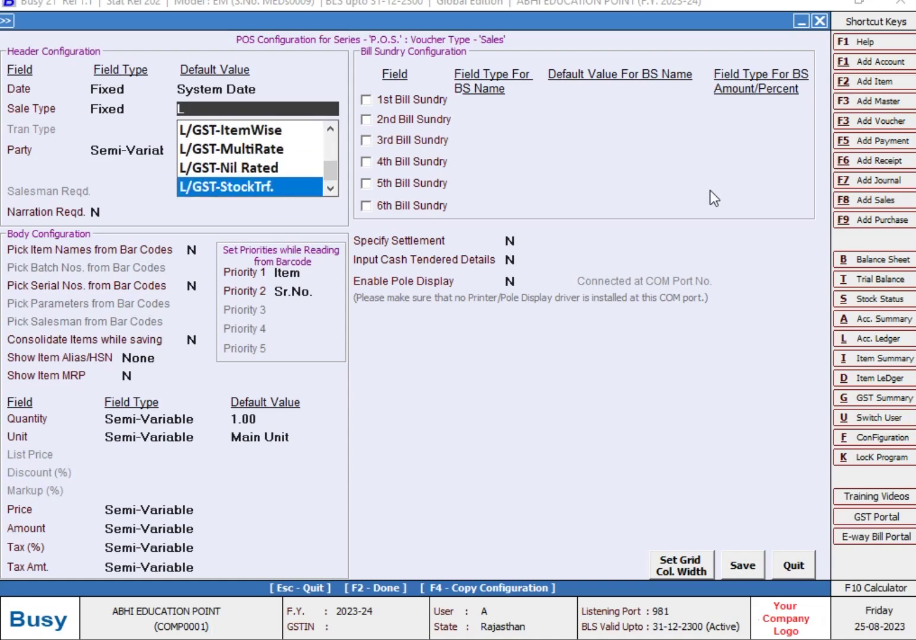
{"action": "key", "text": "Return"}
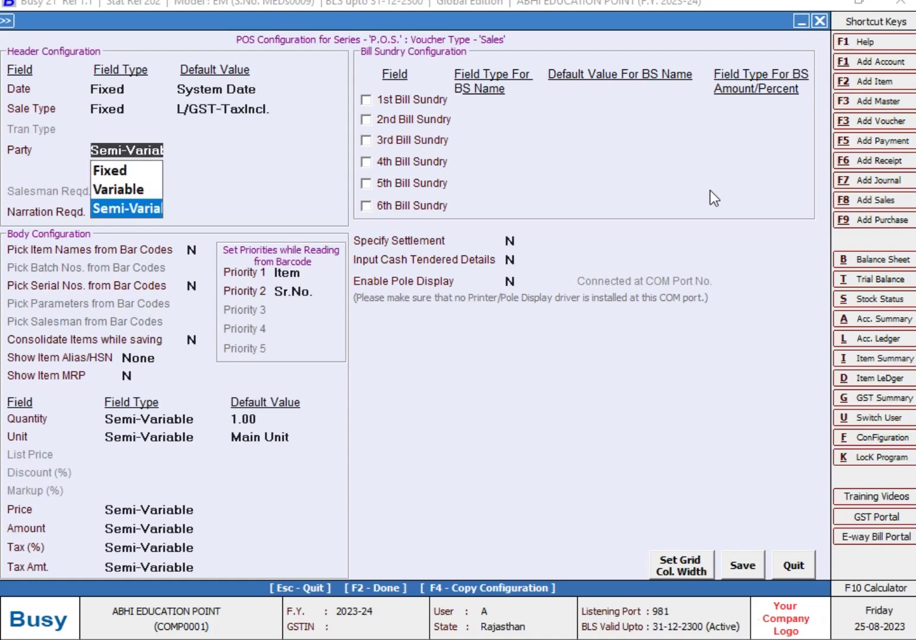
Change the Sale Type field type to Semi-Variable, keeping L/GST-TaxIncl. as its default value.
{"action": "key", "text": "Escape"}
{"action": "key", "text": "Escape"}
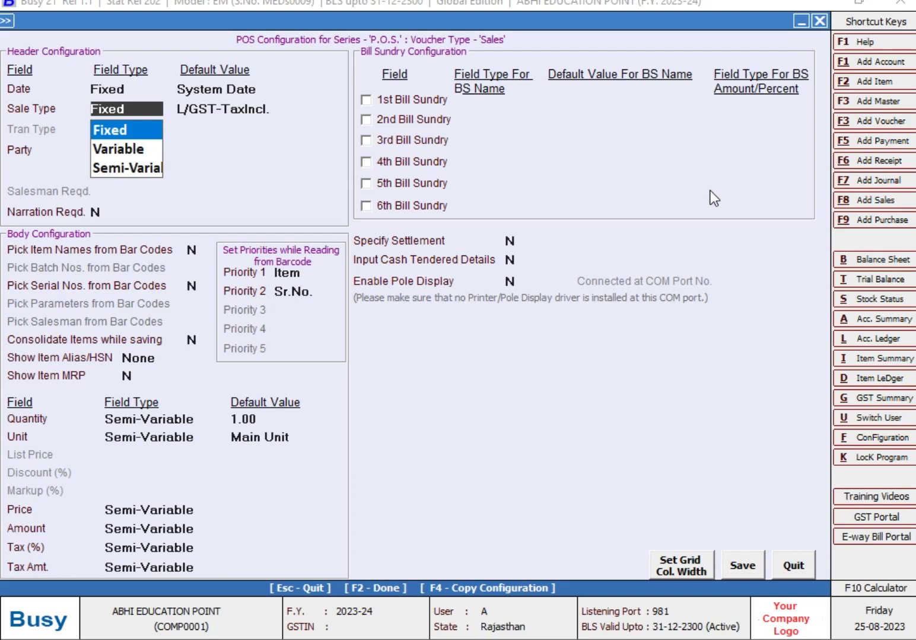
{"action": "key", "text": "Down"}
{"action": "key", "text": "Down"}
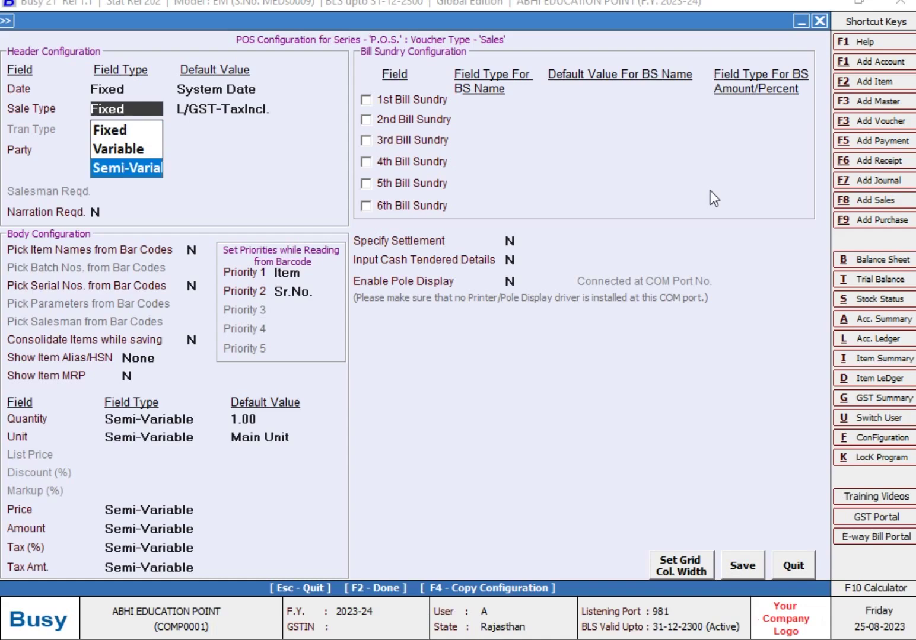
{"action": "key", "text": "Return"}
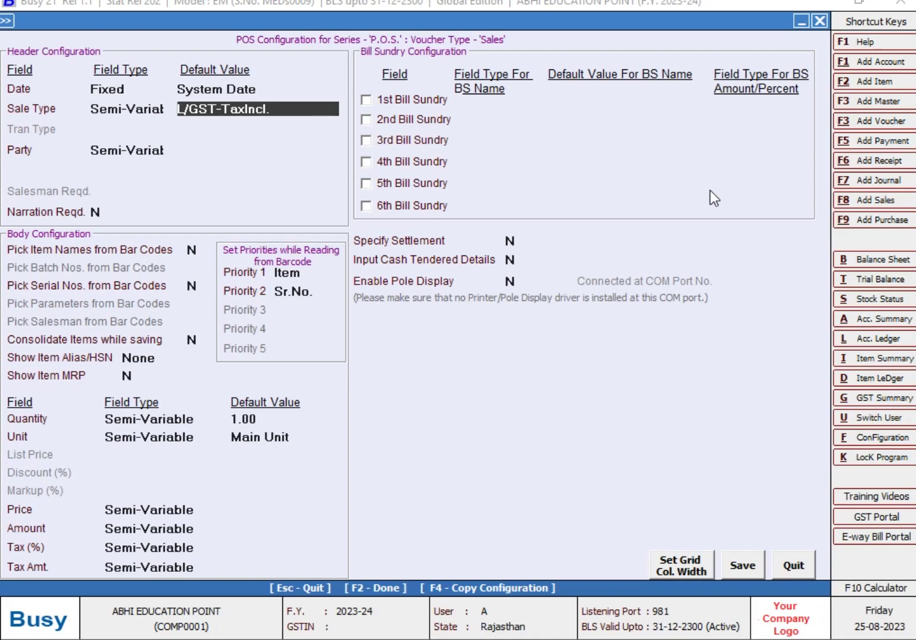
{"action": "key", "text": "Return"}
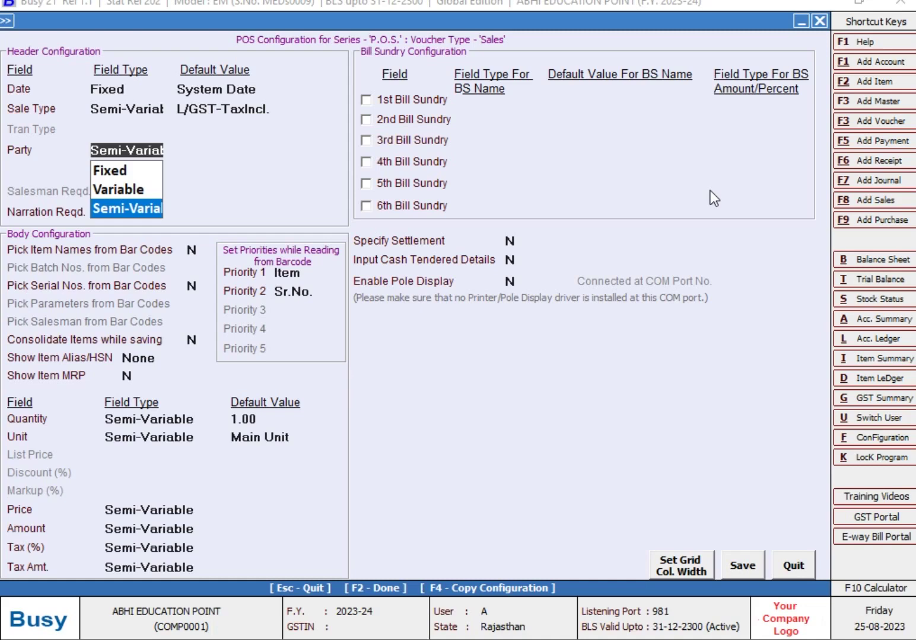
Keep the Party field type as Semi-Variable and set its default value to Cash.
{"action": "key", "text": "Return"}
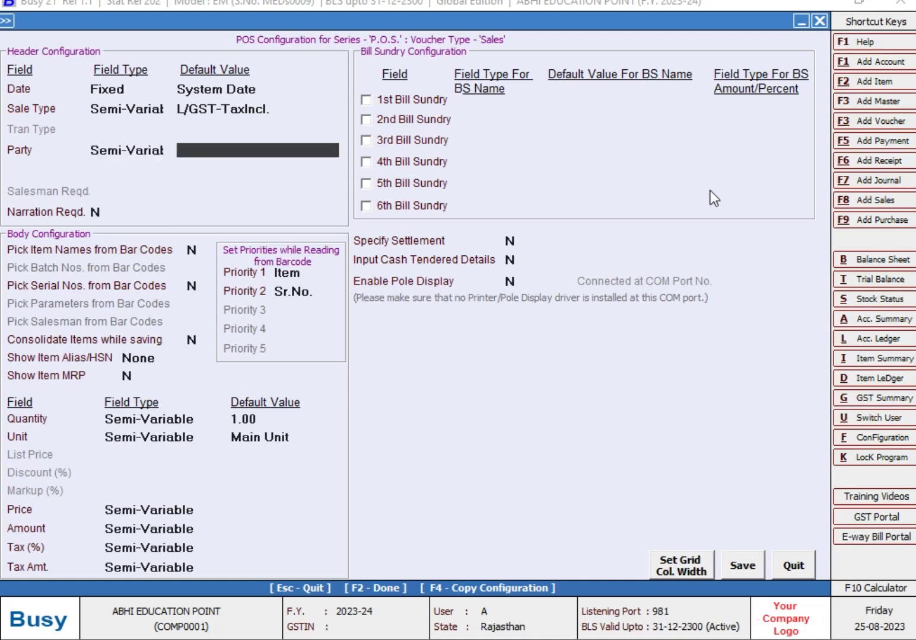
{"action": "type", "text": "CAS"}
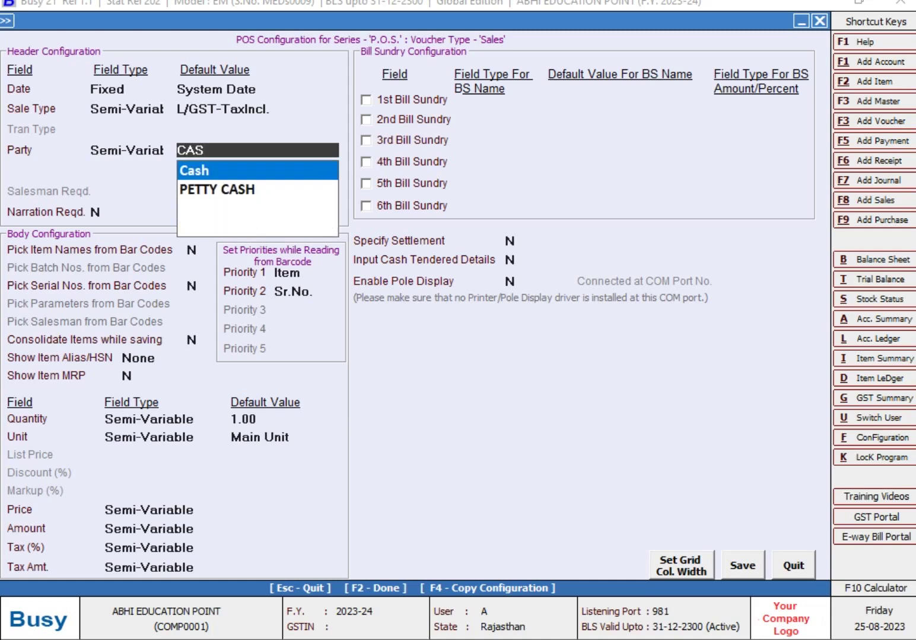
{"action": "key", "text": "Return"}
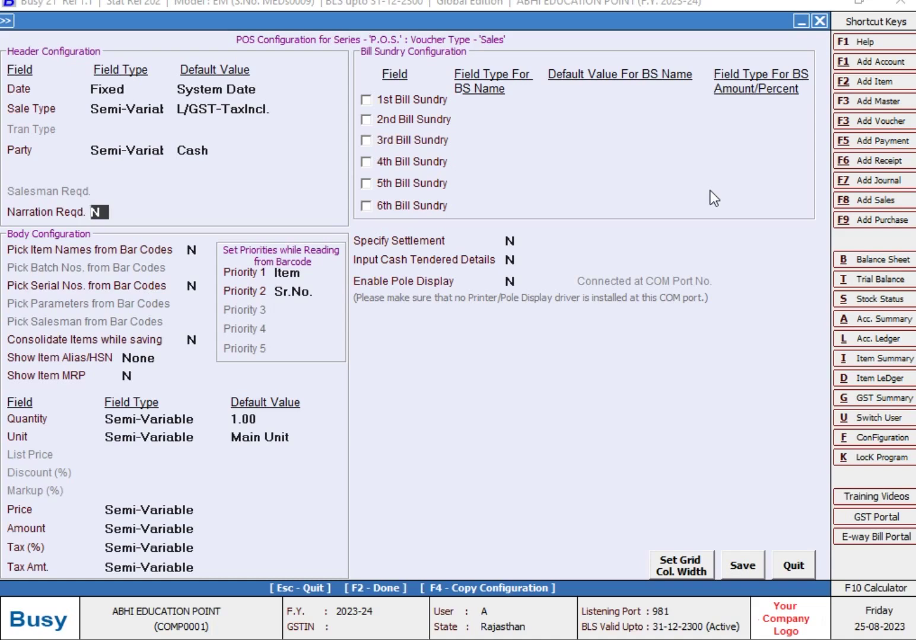
Keep Narration Reqd., the bar code pick options and Consolidate Items while saving at N, with Item and Sr.No. as reading priorities.
{"action": "key", "text": "Return"}
{"action": "key", "text": "Return"}
{"action": "key", "text": "Return"}
{"action": "key", "text": "Return"}
{"action": "key", "text": "Return"}
{"action": "key", "text": "Return"}
{"action": "key", "text": "Return"}
{"action": "key", "text": "Return"}
{"action": "key", "text": "Return"}
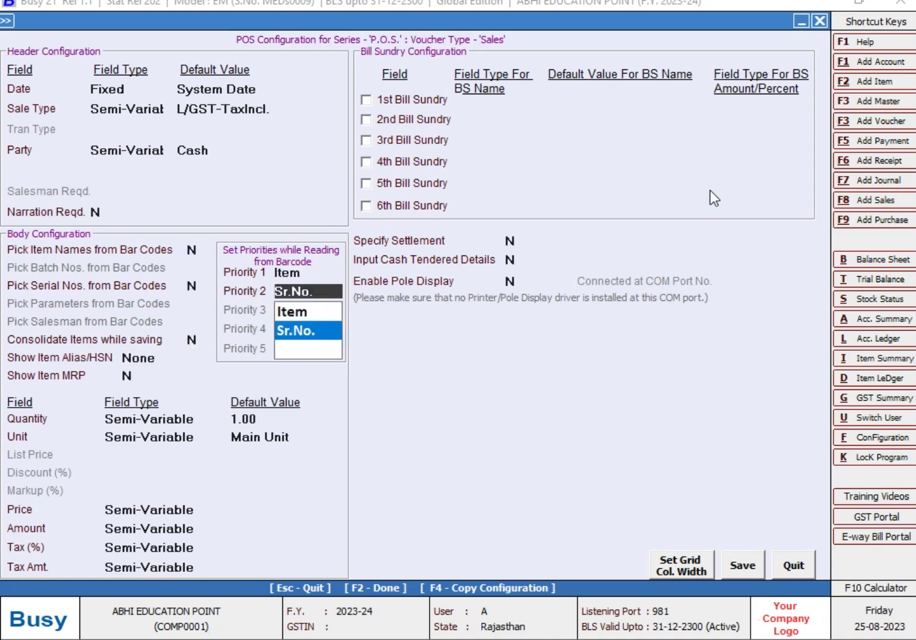
Review the Quantity field types, the bar code reading priorities and the Show Item Alias/HSN choices in the body configuration.
{"action": "key", "text": "Up"}
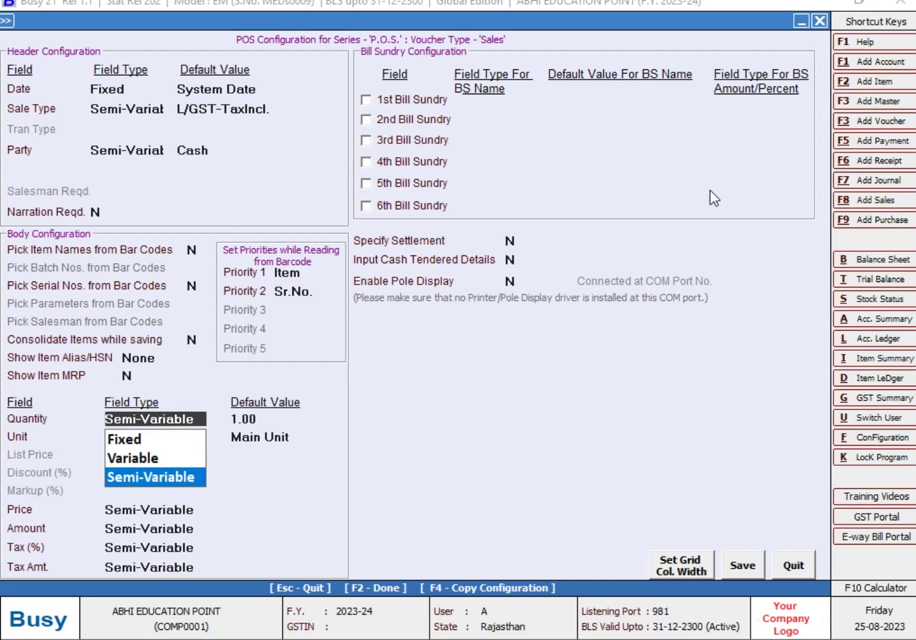
{"action": "key", "text": "Up"}
{"action": "key", "text": "Up"}
{"action": "key", "text": "Down"}
{"action": "key", "text": "Up"}
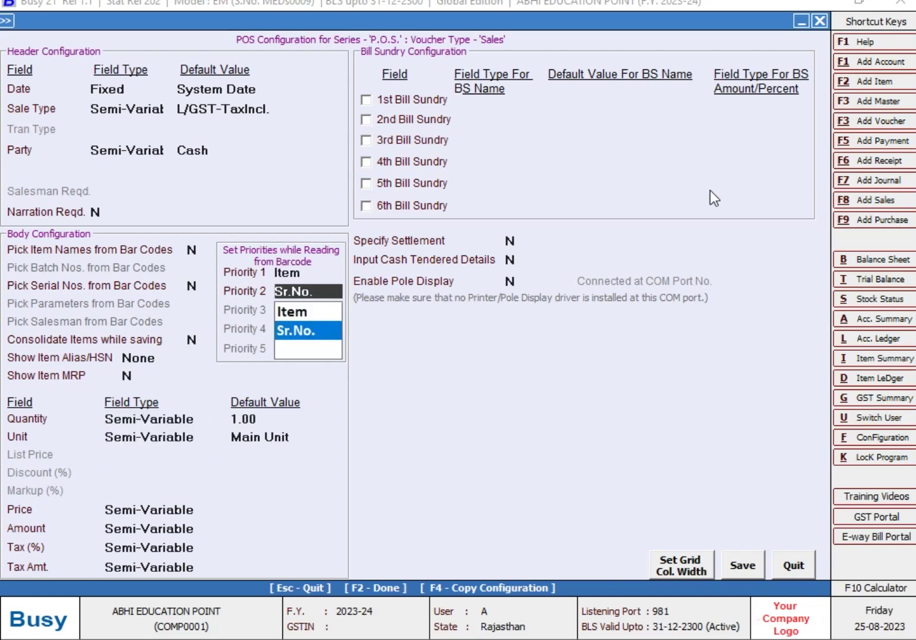
{"action": "key", "text": "Down"}
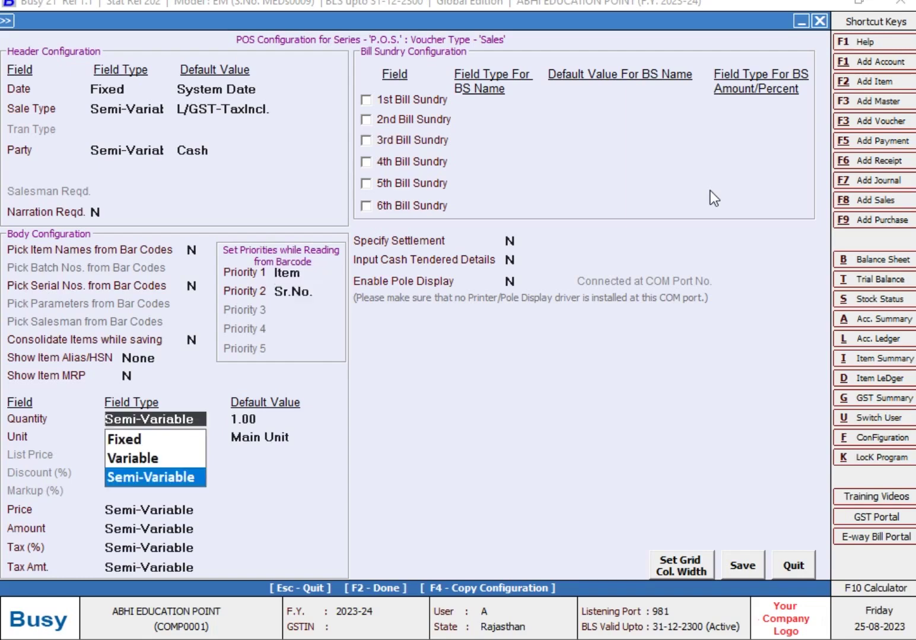
{"action": "key", "text": "Up"}
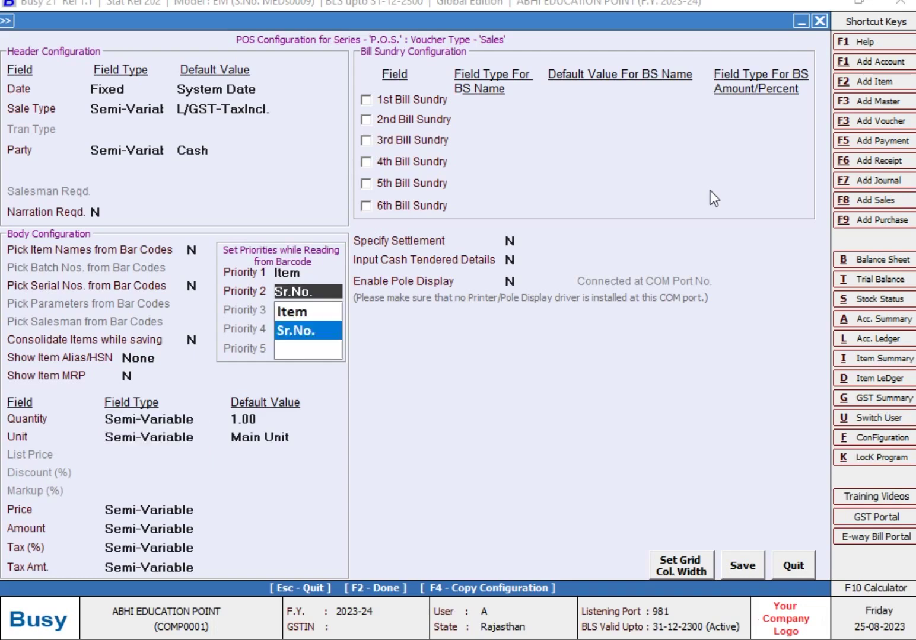
{"action": "key", "text": "Up"}
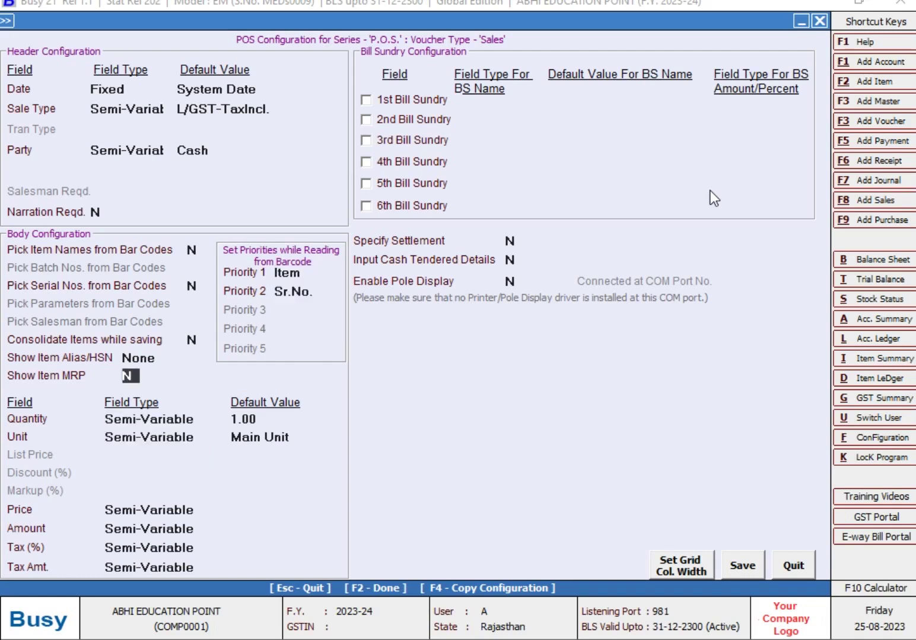
{"action": "key", "text": "Up"}
{"action": "key", "text": "Up"}
{"action": "key", "text": "Down"}
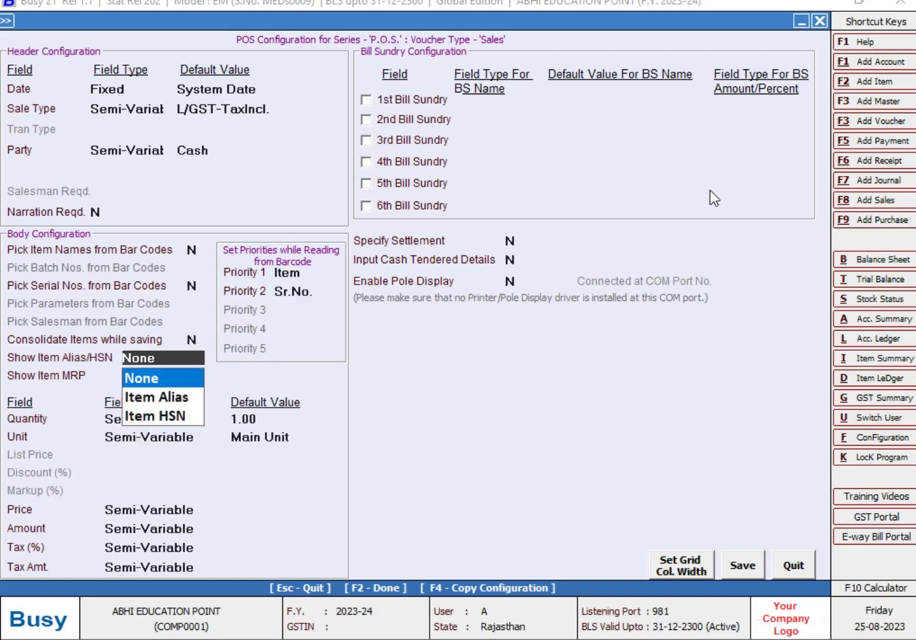
Keep Show Item Alias/HSN as None, set Show Item MRP to Y and make the MRP field type Variable.
{"action": "key", "text": "Return"}
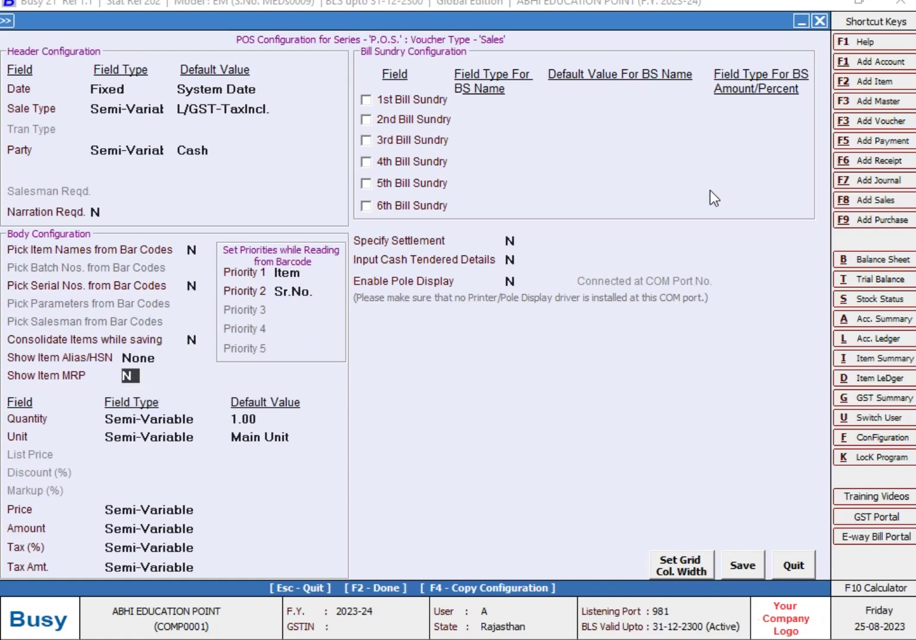
{"action": "type", "text": "Y"}
{"action": "key", "text": "Return"}
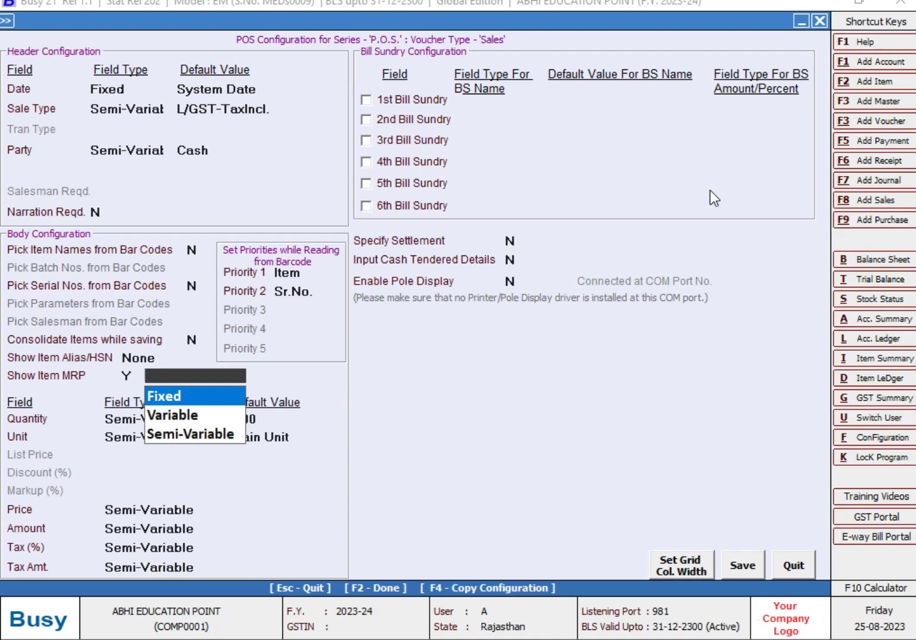
{"action": "key", "text": "Down"}
{"action": "key", "text": "Down"}
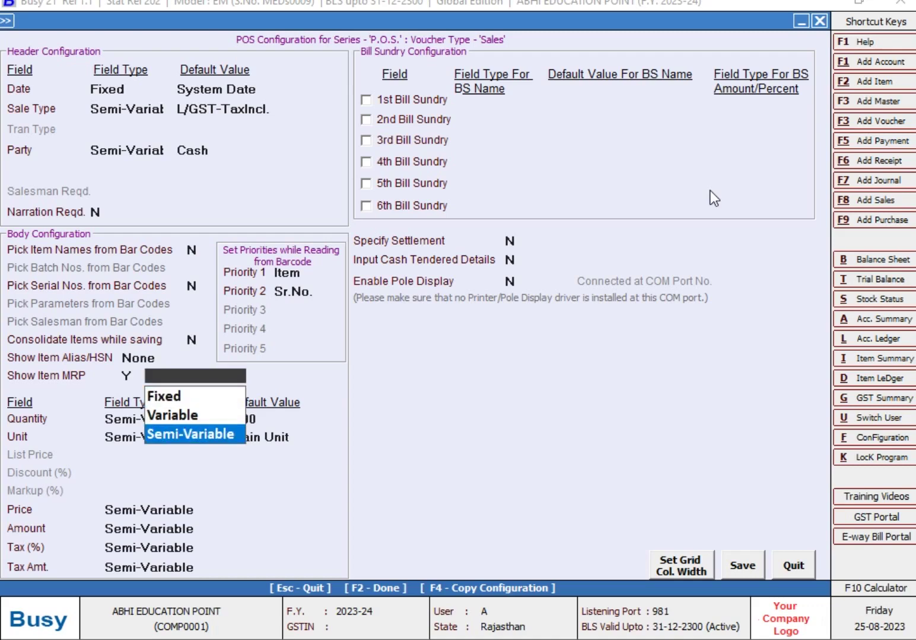
{"action": "key", "text": "Up"}
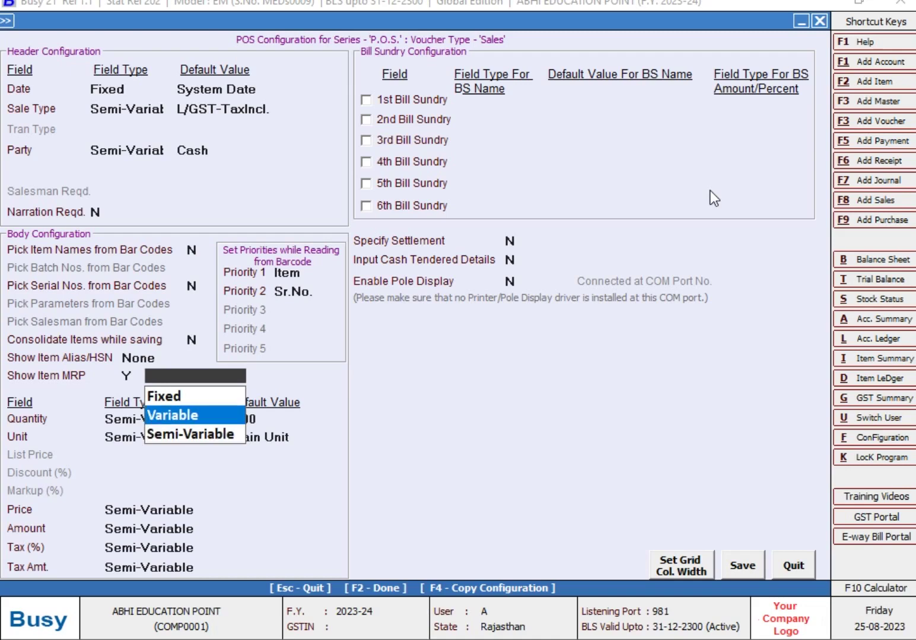
{"action": "key", "text": "Return"}
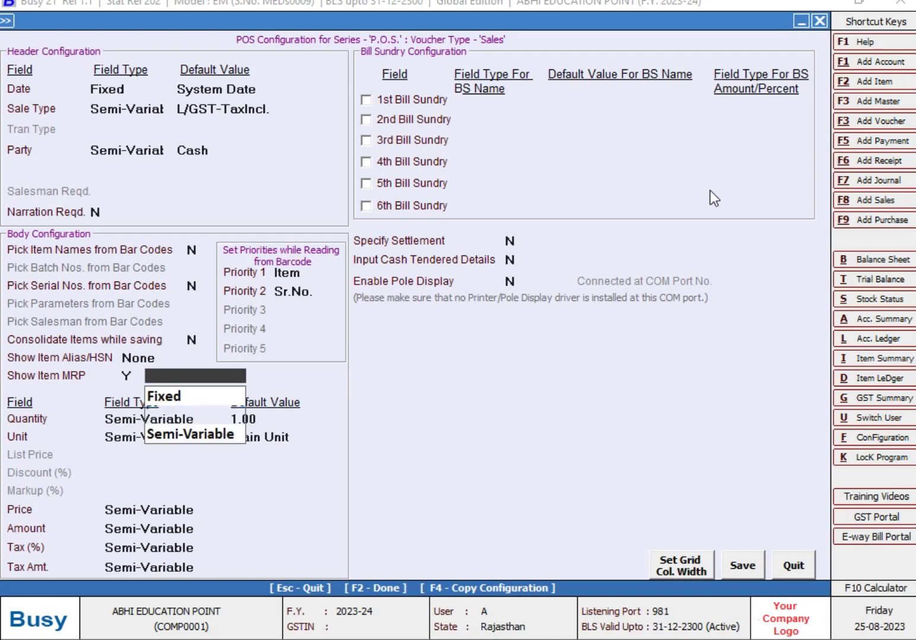
{"action": "key", "text": "Down"}
{"action": "key", "text": "Return"}
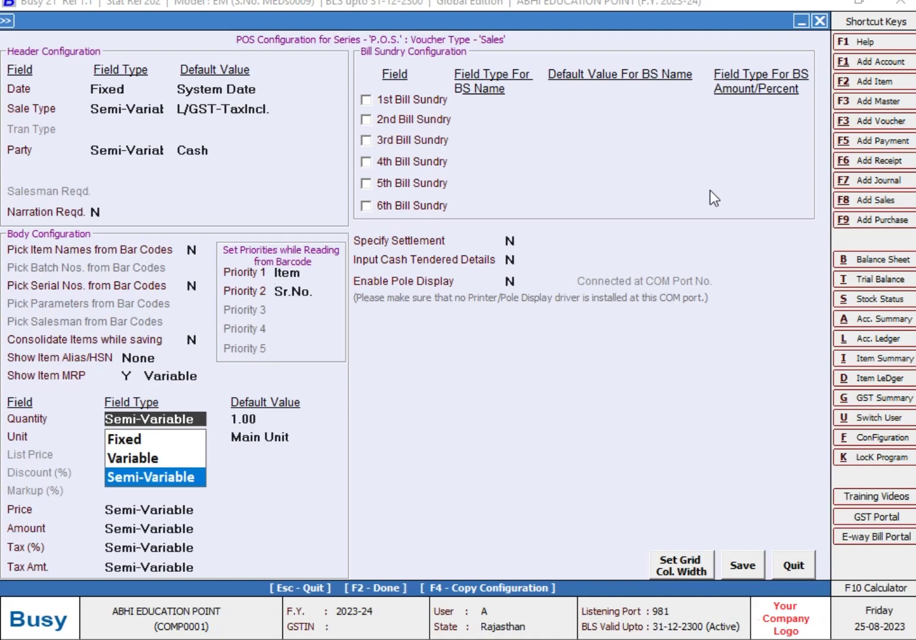
Set the Quantity field type to Variable and keep 1.00 as its default value.
{"action": "key", "text": "Up"}
{"action": "key", "text": "Return"}
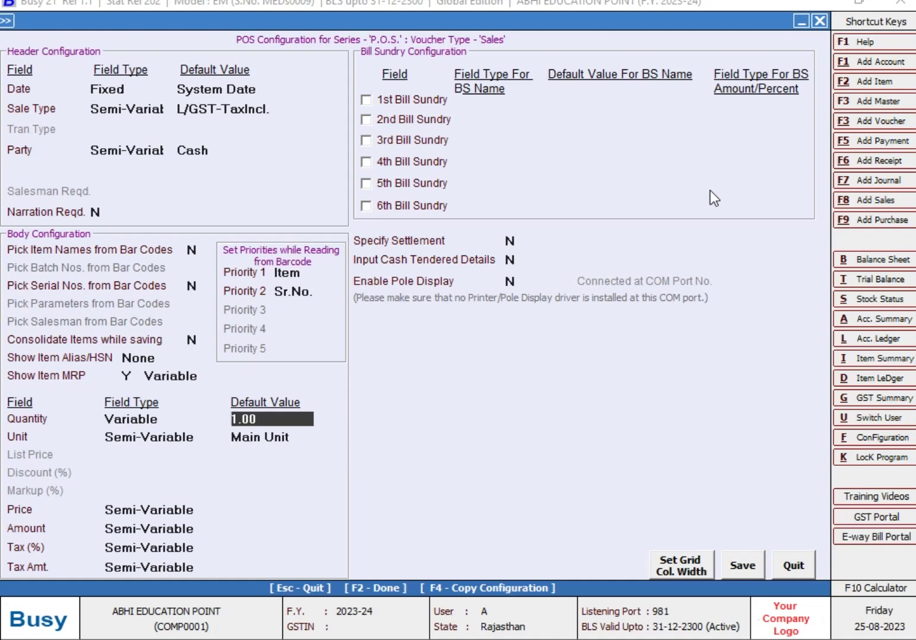
{"action": "key", "text": "Return"}
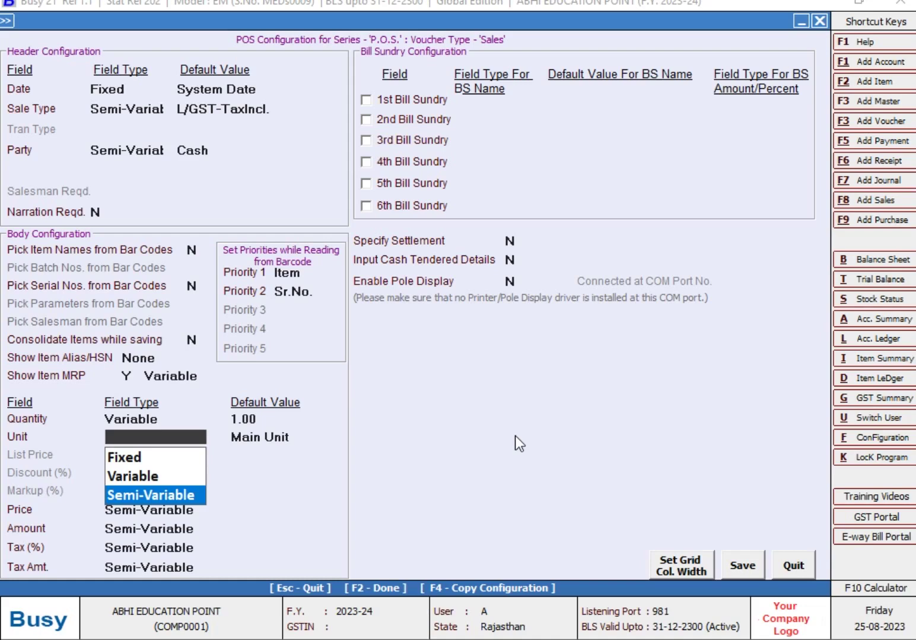
Check the Fixed choice for Unit, but keep its field type Semi-Variable with Main Unit as the default value.
{"action": "key", "text": "Up"}
{"action": "key", "text": "Up"}
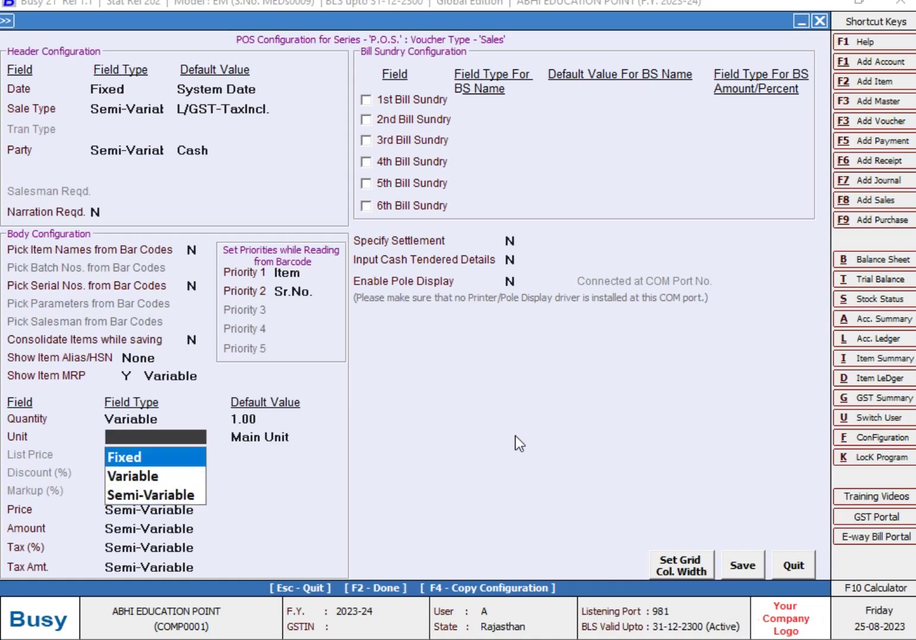
{"action": "key", "text": "Down"}
{"action": "key", "text": "Down"}
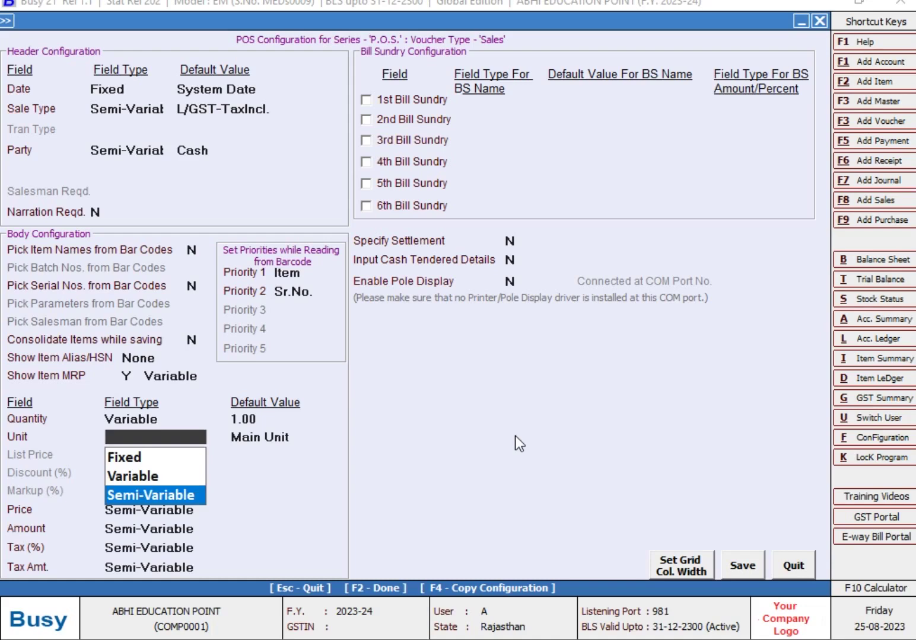
{"action": "key", "text": "Return"}
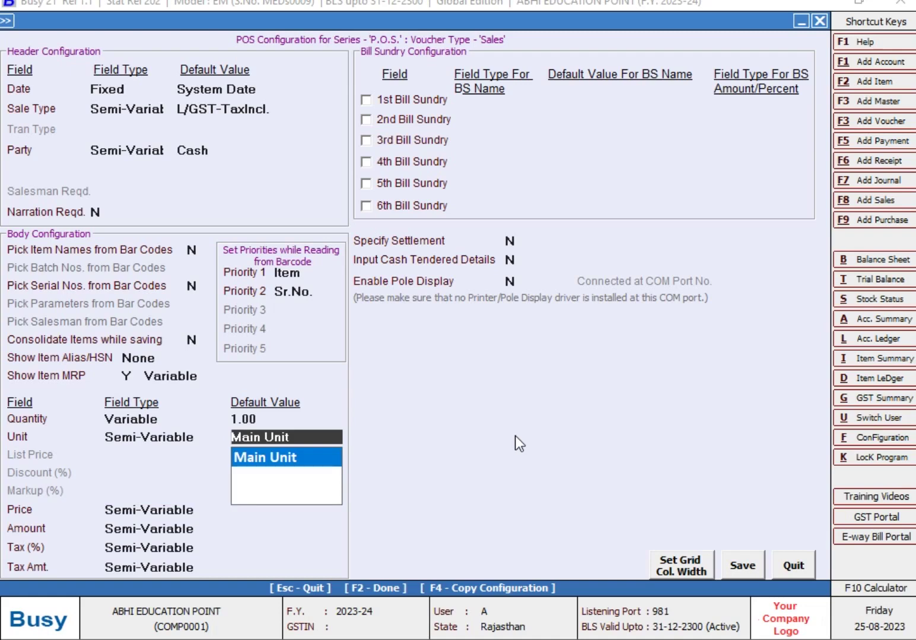
{"action": "key", "text": "Return"}
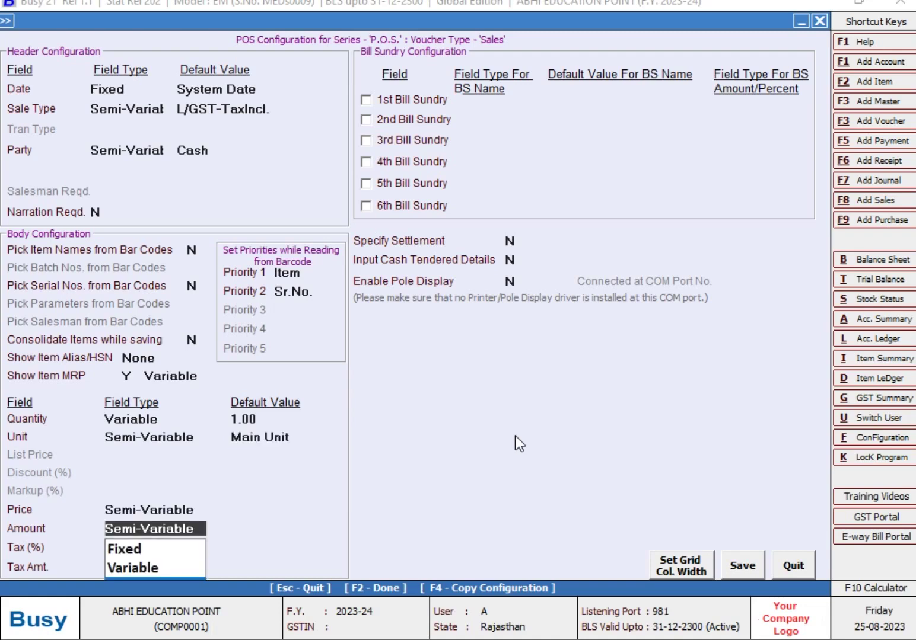
Keep the Price, Amount, Tax (%) and Tax Amt. field types as Semi-Variable.
{"action": "key", "text": "Return"}
{"action": "key", "text": "Return"}
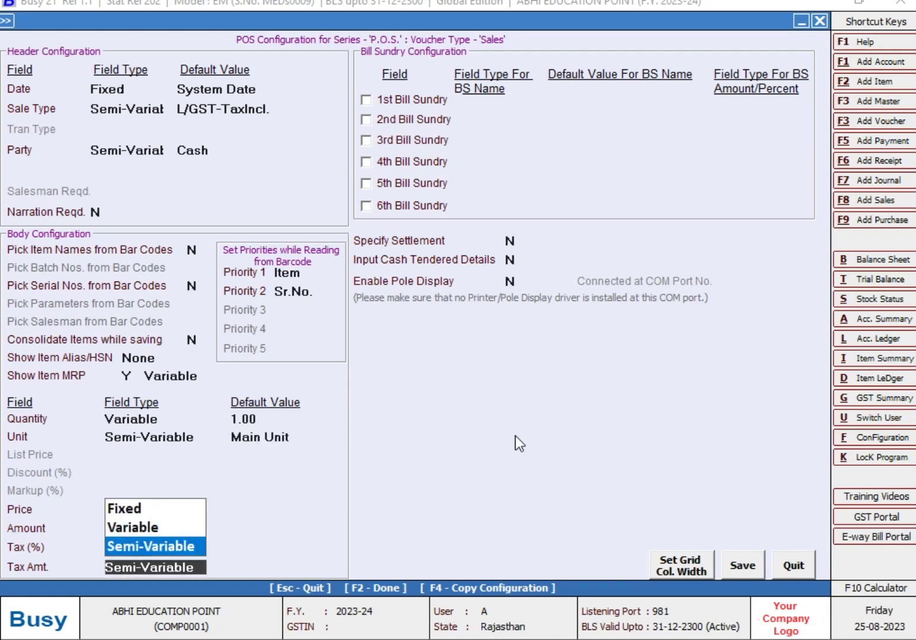
{"action": "key", "text": "Return"}
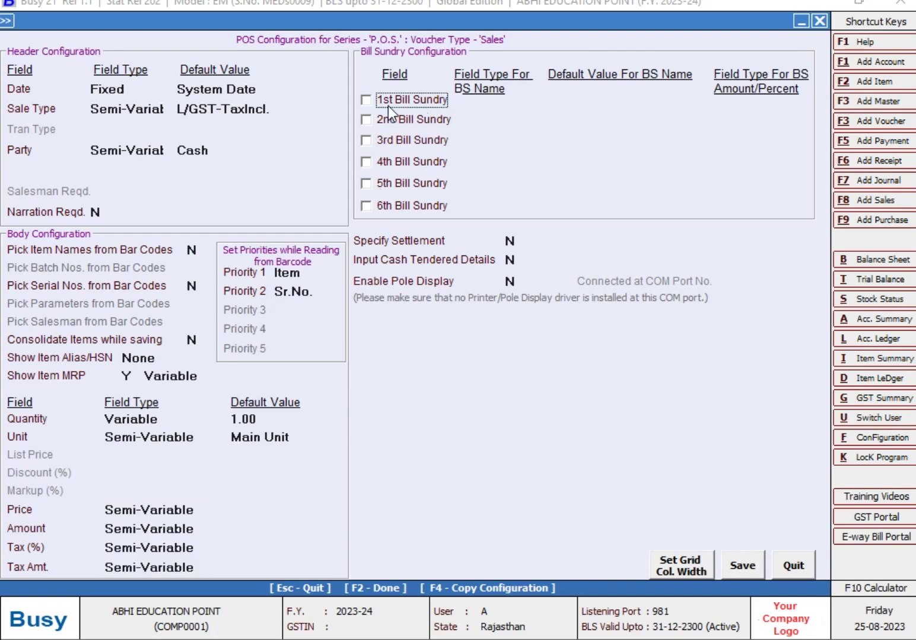
Enable the 1st Bill Sundry with a Semi-Variable name defaulting to Discount and a Variable amount/percent.
{"action": "left_click", "coordinate": [367, 100]}
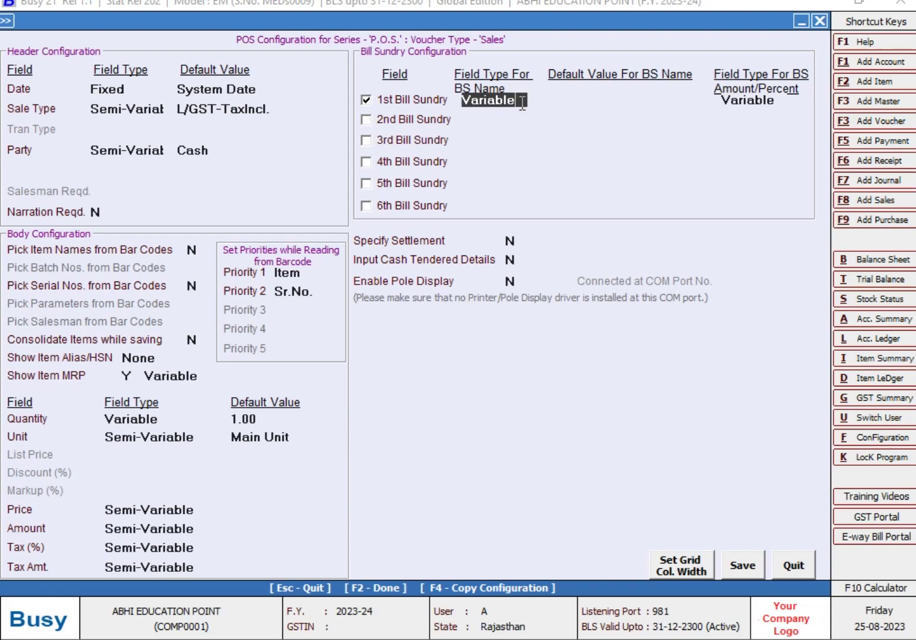
{"action": "key", "text": "BackSpace"}
{"action": "key", "text": "BackSpace"}
{"action": "key", "text": "BackSpace"}
{"action": "key", "text": "BackSpace"}
{"action": "key", "text": "BackSpace"}
{"action": "key", "text": "BackSpace"}
{"action": "key", "text": "BackSpace"}
{"action": "key", "text": "BackSpace"}
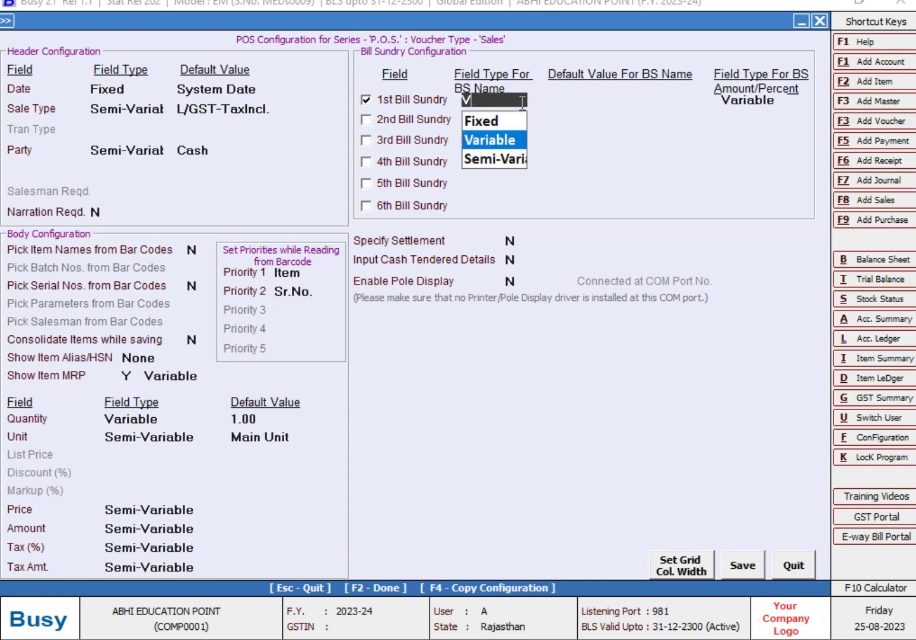
{"action": "key", "text": "Down"}
{"action": "key", "text": "Down"}
{"action": "key", "text": "Return"}
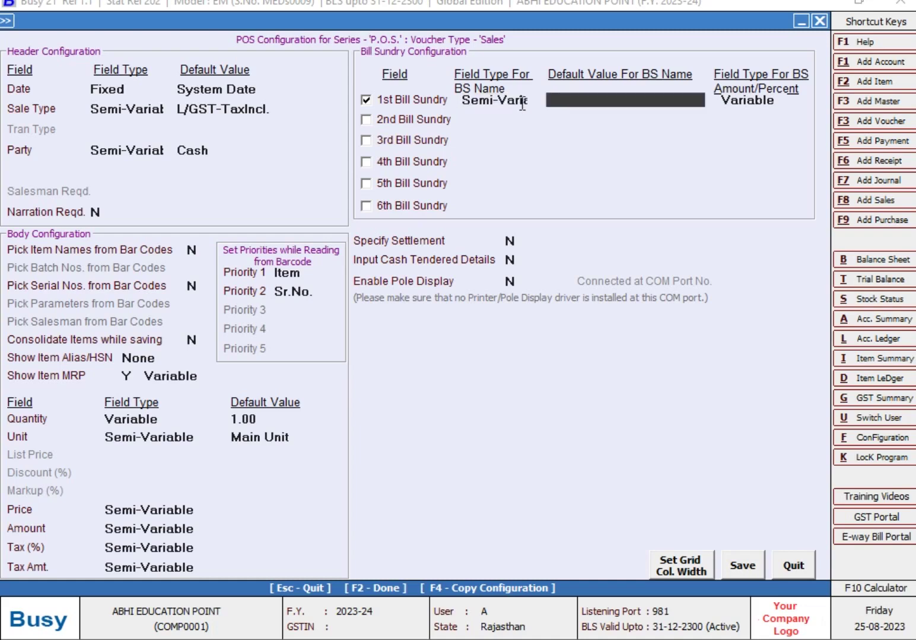
{"action": "type", "text": "DIS"}
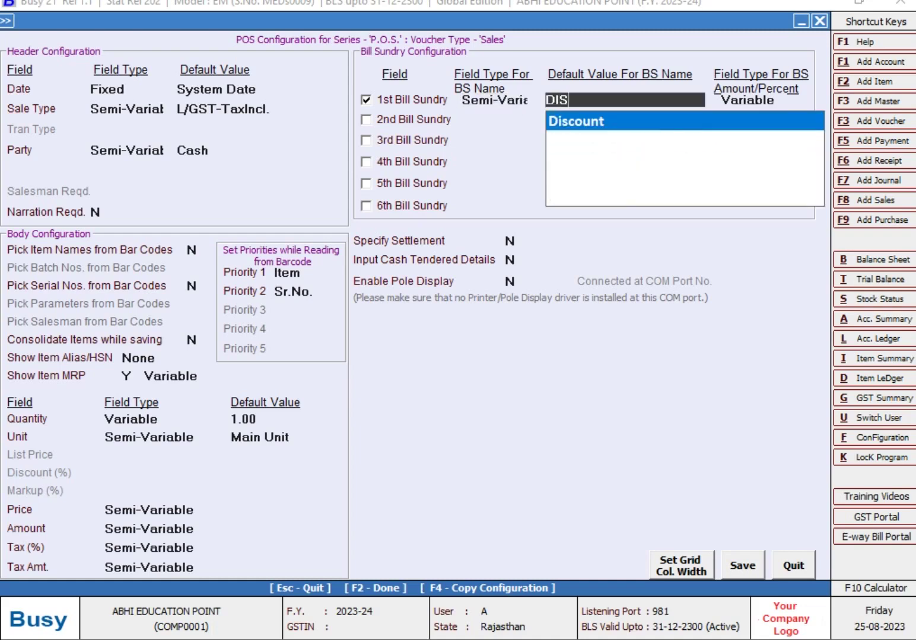
{"action": "key", "text": "Return"}
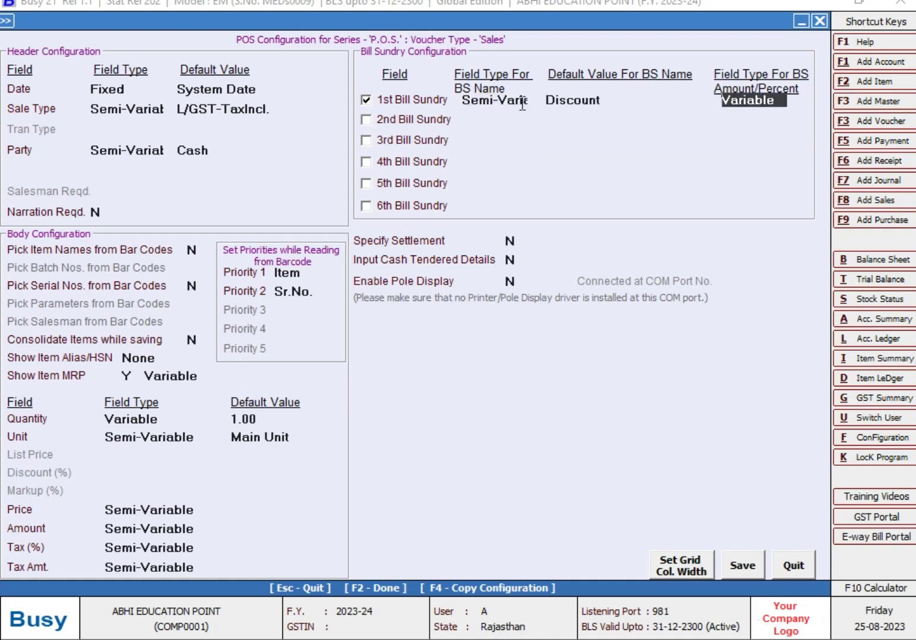
{"action": "key", "text": "Return"}
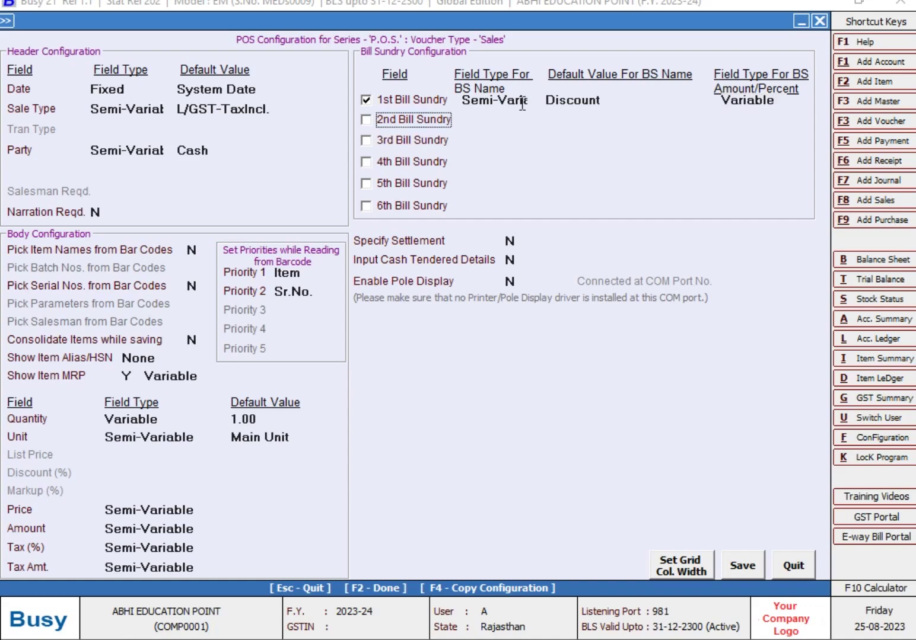
Enable the 2nd Bill Sundry with a Semi-Variable name defaulting to Rounded Off (-) and a Variable amount/percent.
{"action": "left_click", "coordinate": [368, 120]}
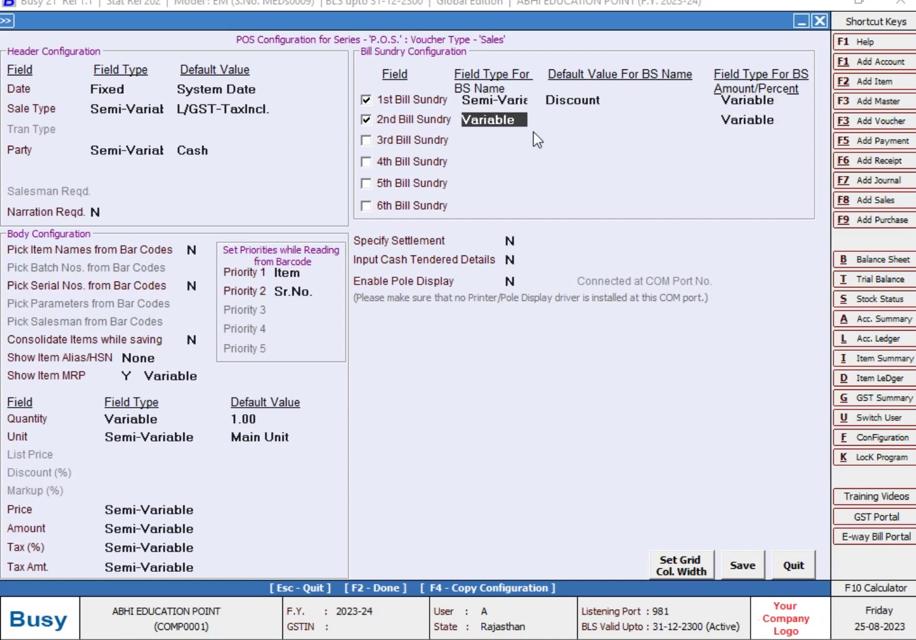
{"action": "type", "text": "SE"}
{"action": "key", "text": "Return"}
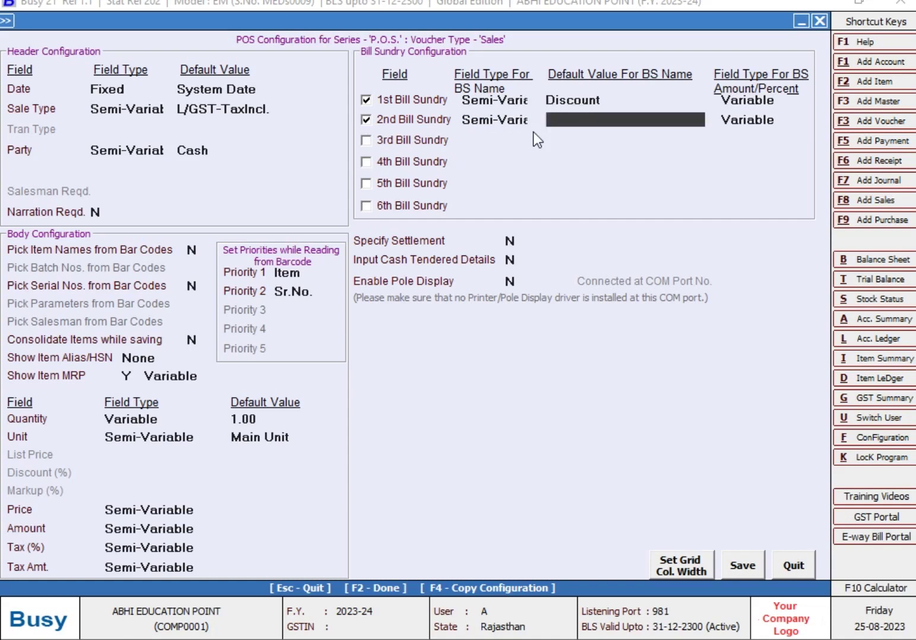
{"action": "type", "text": "R"}
{"action": "key", "text": "Return"}
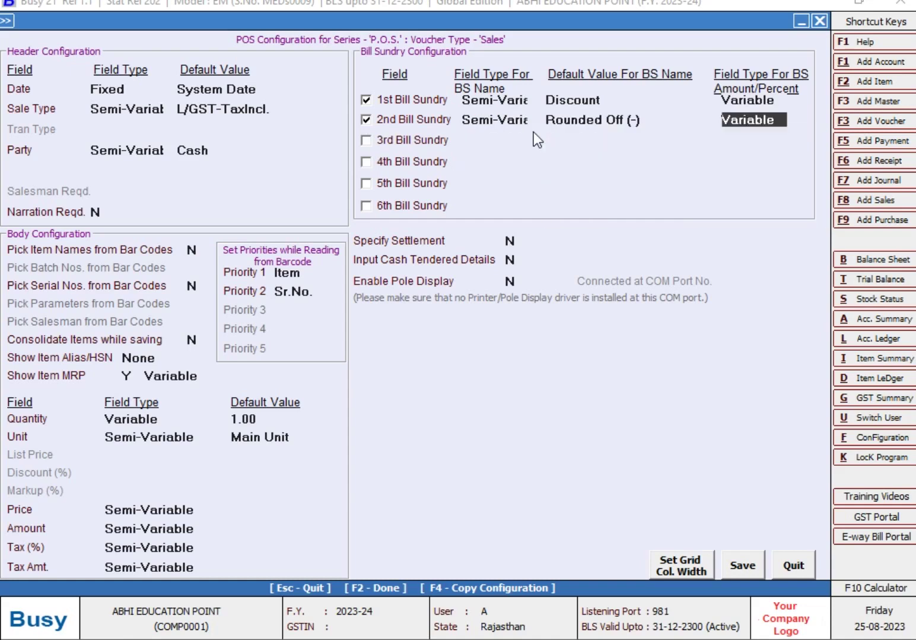
{"action": "key", "text": "Return"}
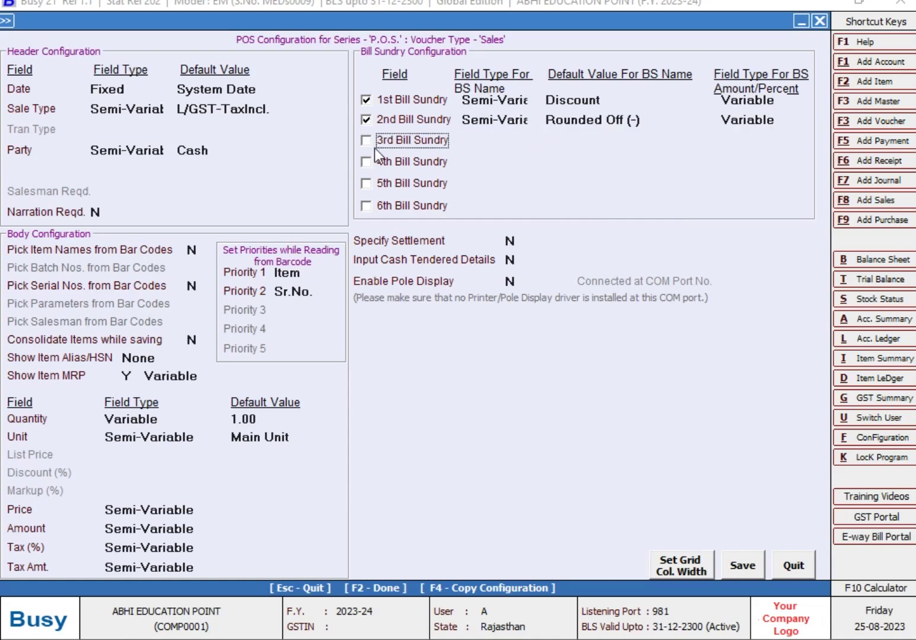
Enable the 3rd Bill Sundry with a Semi-Variable name defaulting to Rounded Off (+) and a Variable amount/percent.
{"action": "key", "text": "space"}
{"action": "type", "text": "Se"}
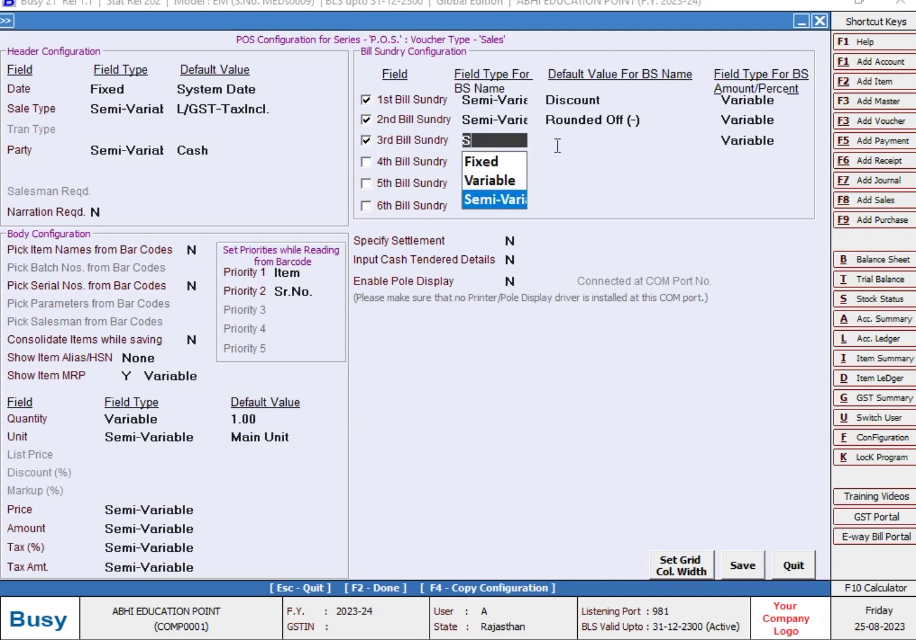
{"action": "key", "text": "Return"}
{"action": "type", "text": "R"}
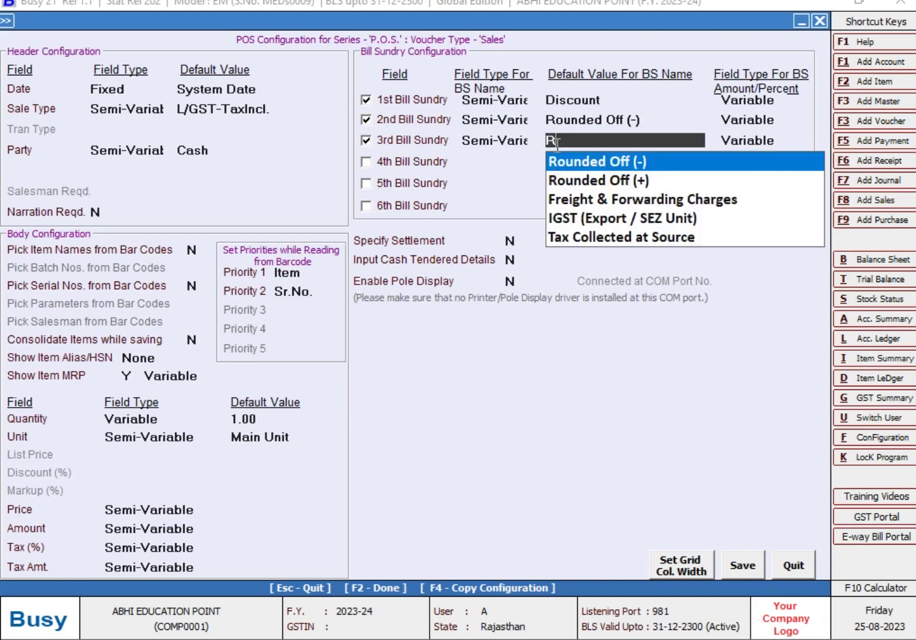
{"action": "key", "text": "Down"}
{"action": "key", "text": "Return"}
{"action": "key", "text": "Return"}
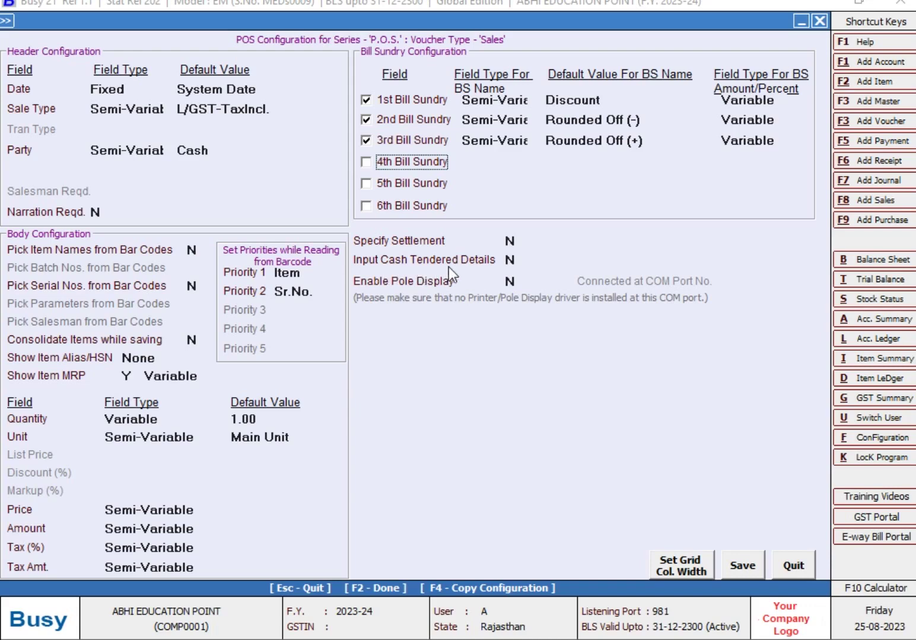
Set Input Cash Tendered Details and Specify Settlement to Y.
{"action": "left_click", "coordinate": [511, 260]}
{"action": "type", "text": "Y"}
{"action": "left_click", "coordinate": [511, 241]}
{"action": "type", "text": "Y"}
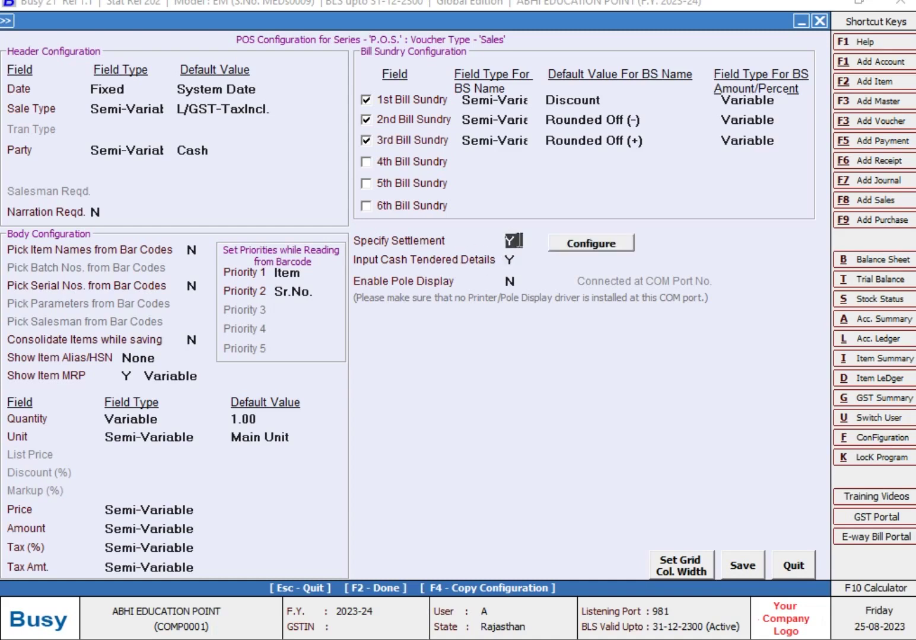
Allow Cash as a settlement mode in the voucher settlement configuration, using the Cash account.
{"action": "left_click", "coordinate": [560, 242]}
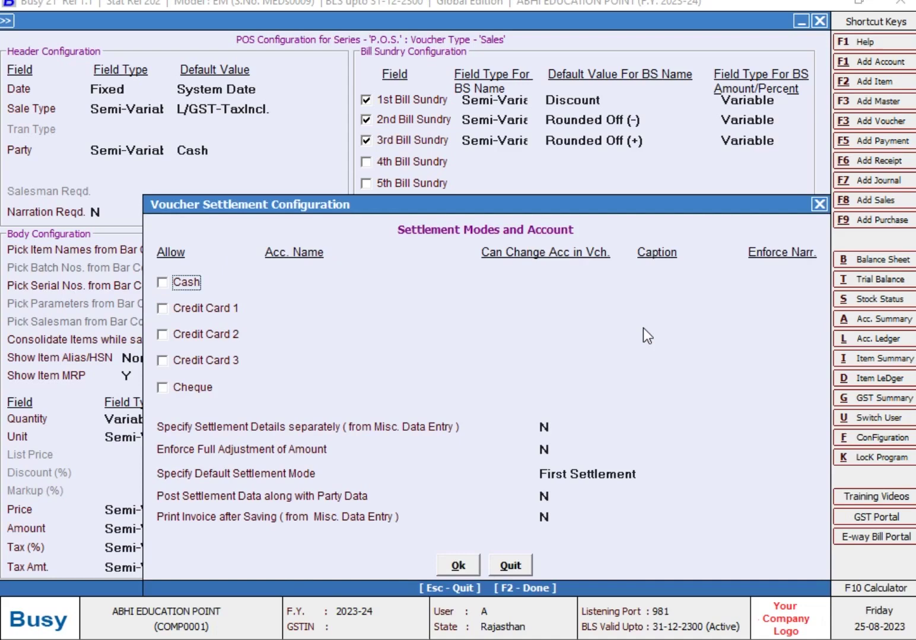
{"action": "left_click", "coordinate": [168, 283]}
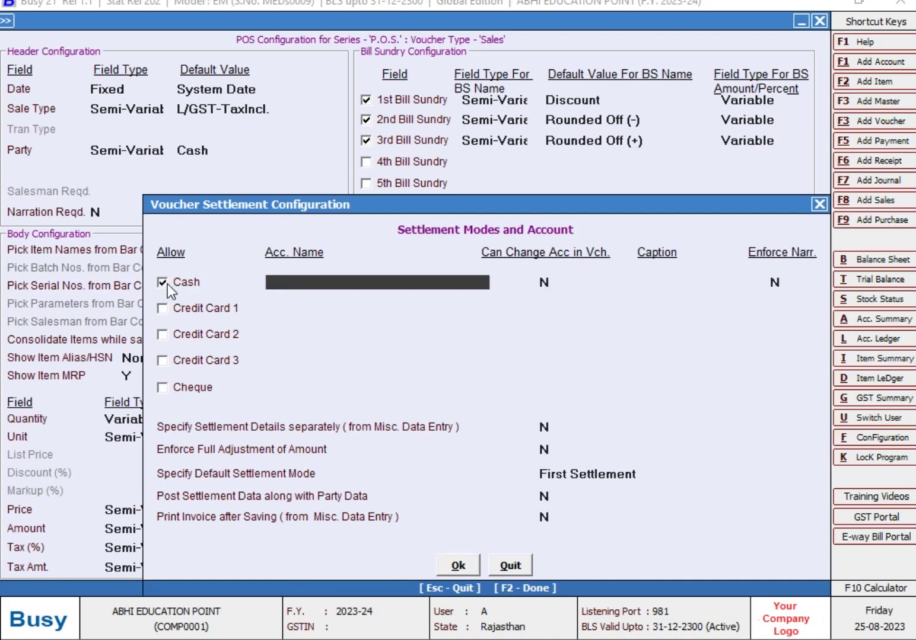
{"action": "type", "text": "cash"}
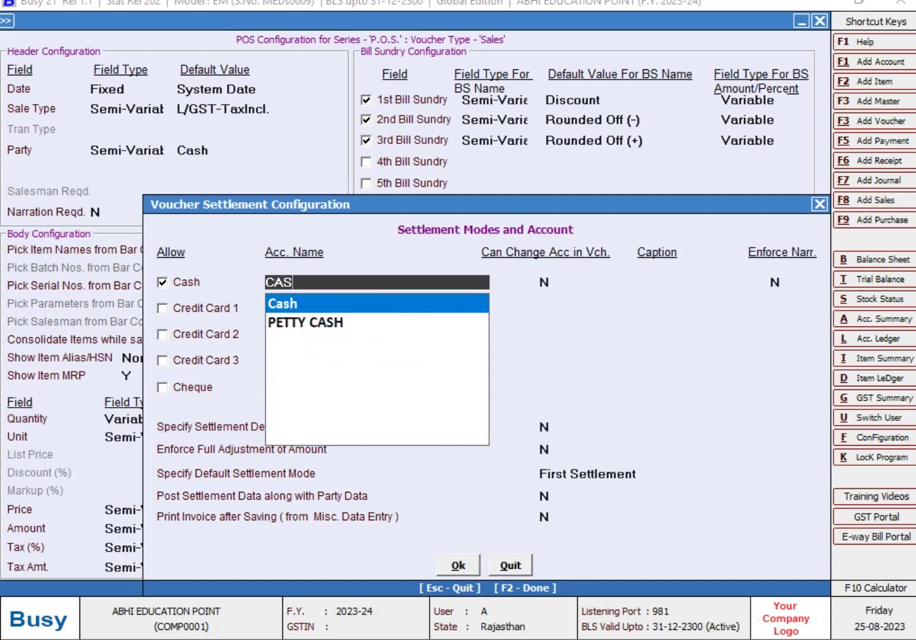
{"action": "key", "text": "Return"}
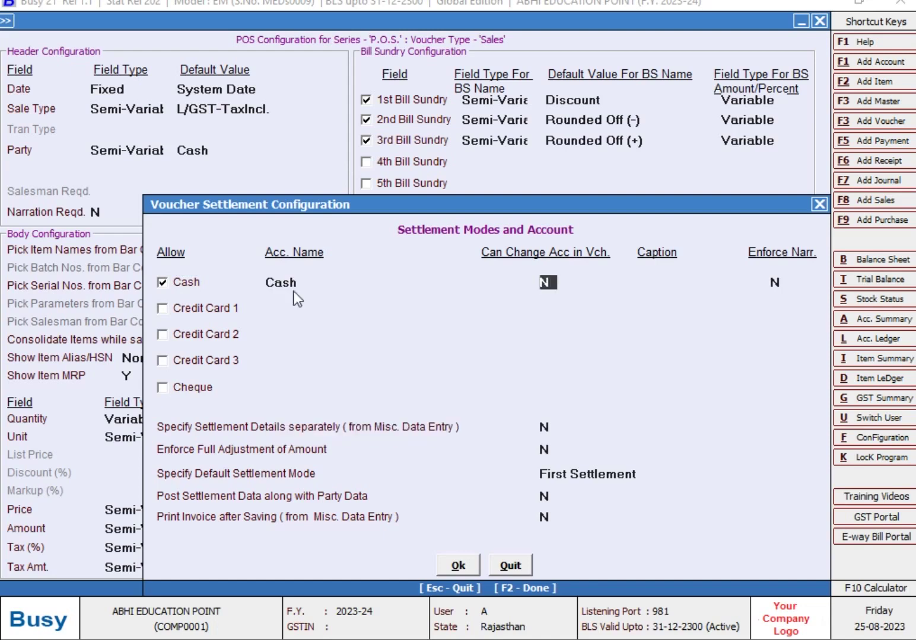
Allow Credit Card 1 as a settlement mode with SBI CURRENT ACCOUNT as its account.
{"action": "left_click", "coordinate": [162, 309]}
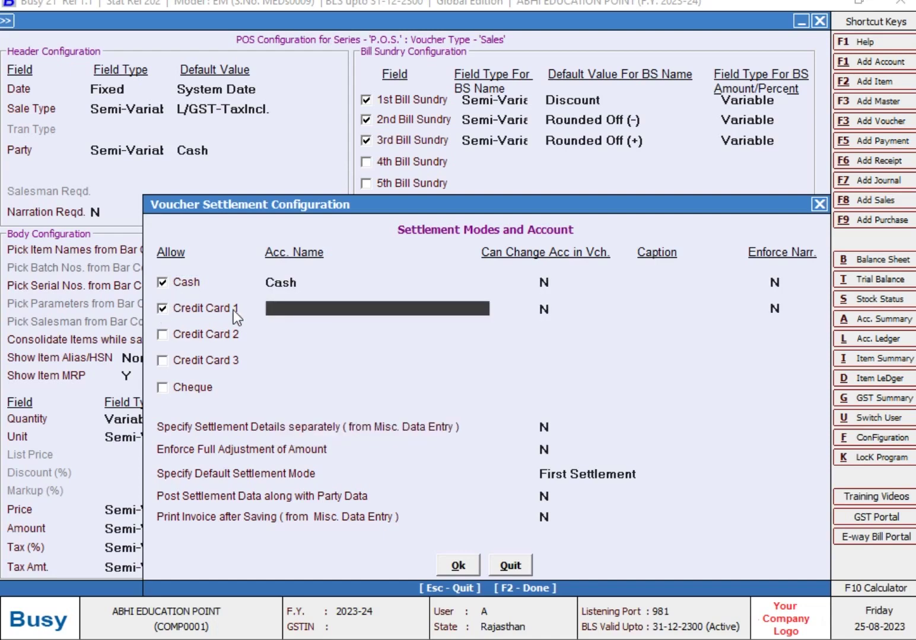
{"action": "type", "text": "s"}
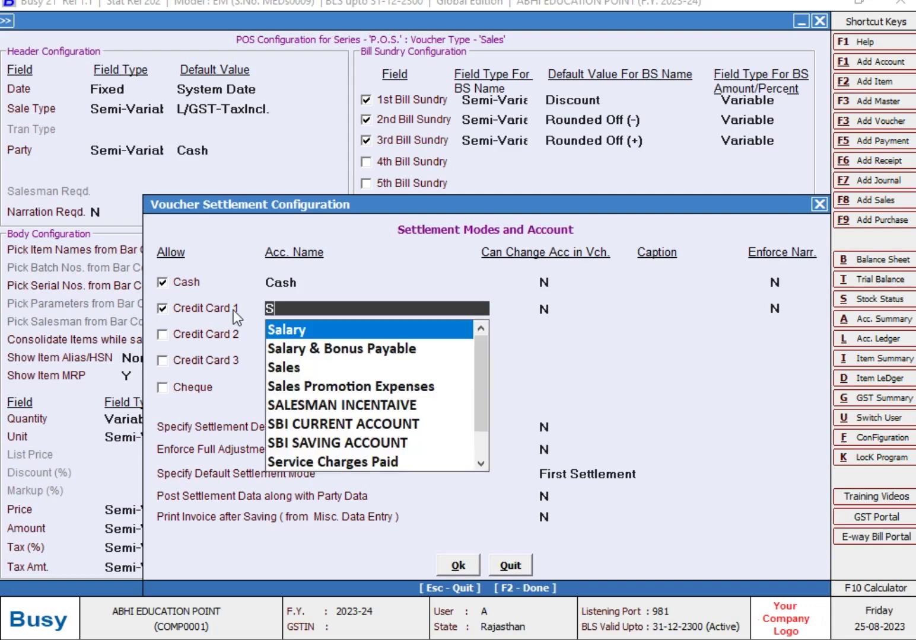
{"action": "type", "text": "bi"}
{"action": "key", "text": "Return"}
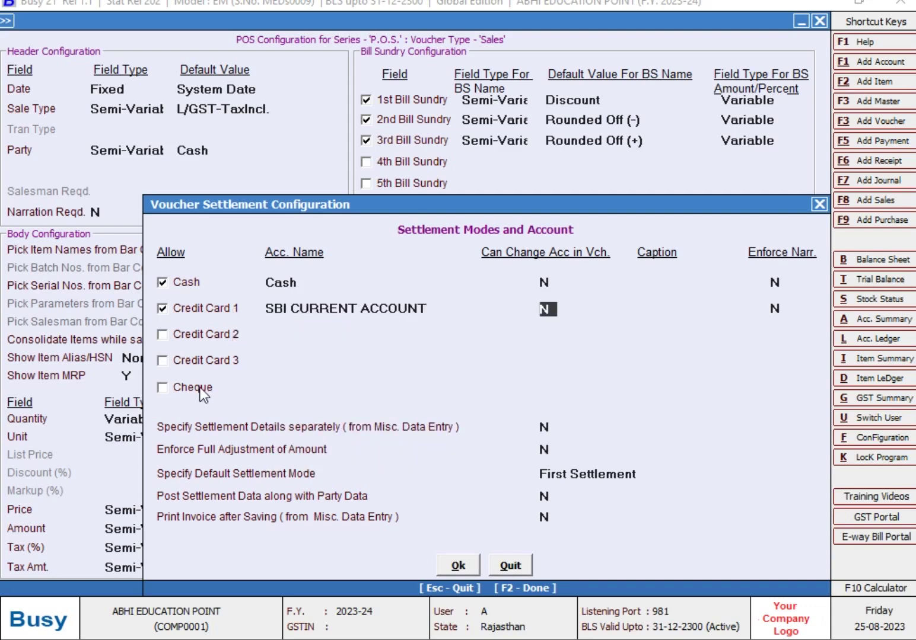
Allow Cheque as a settlement mode with SBI CURRENT ACCOUNT and accept the settlement configuration.
{"action": "left_click", "coordinate": [162, 389]}
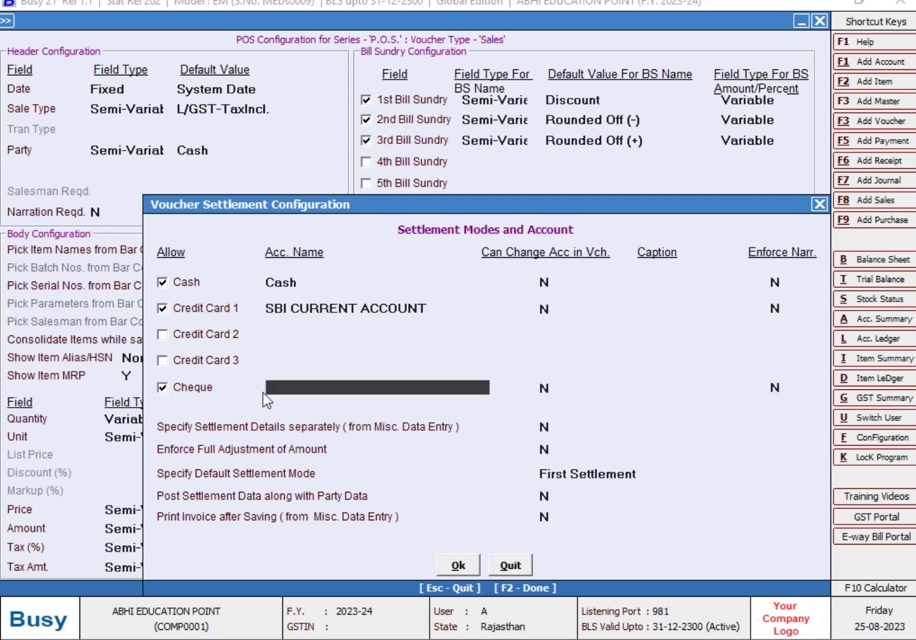
{"action": "type", "text": "SBI"}
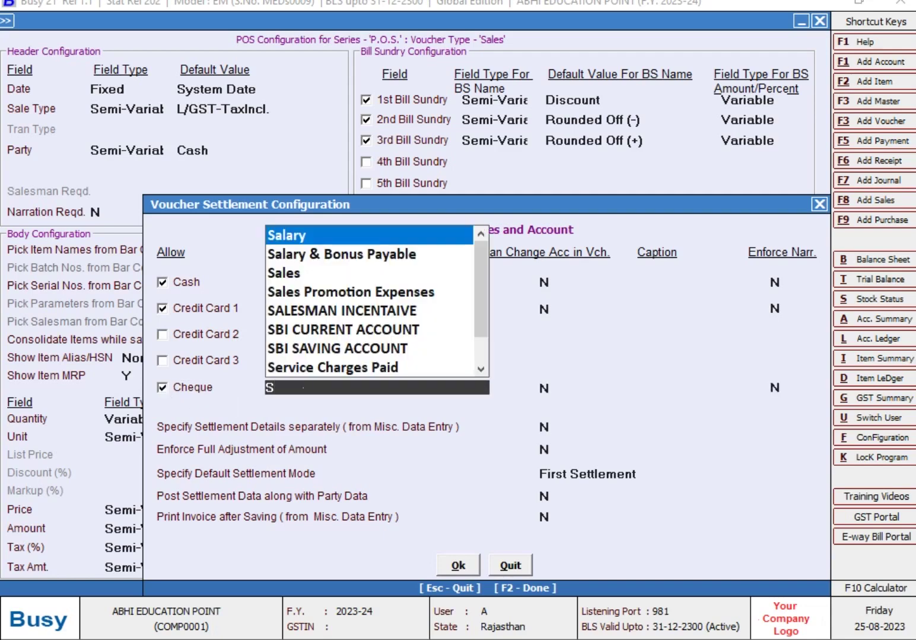
{"action": "key", "text": "Return"}
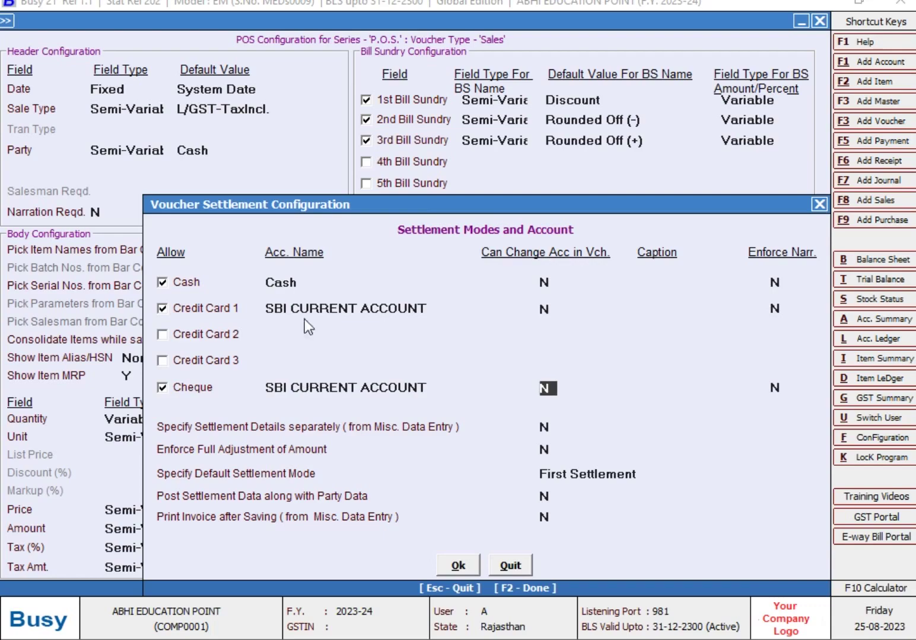
{"action": "left_click", "coordinate": [456, 566]}
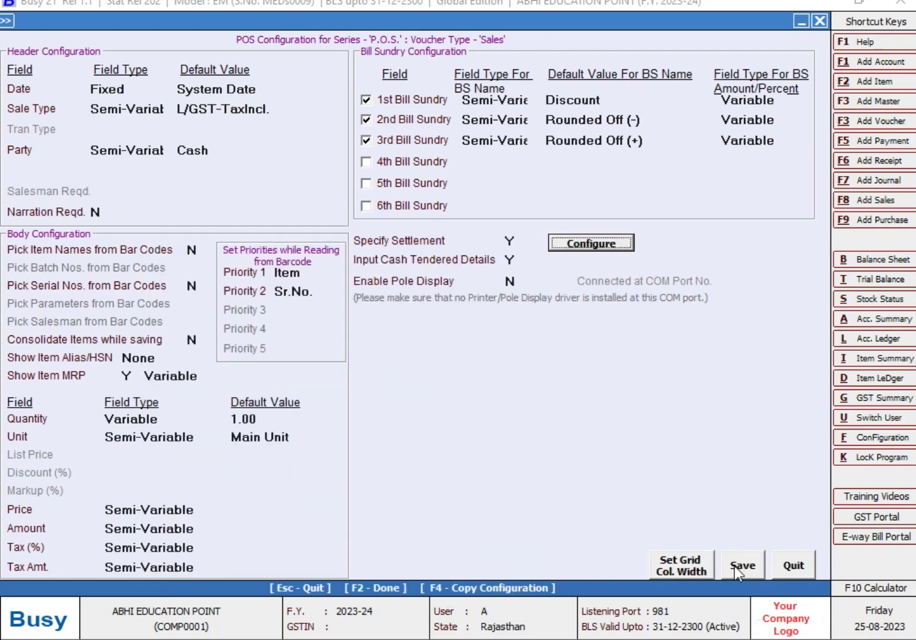
Save the POS configuration of the P.O.S. sales series and leave the configuration screens.
{"action": "left_click", "coordinate": [742, 566]}
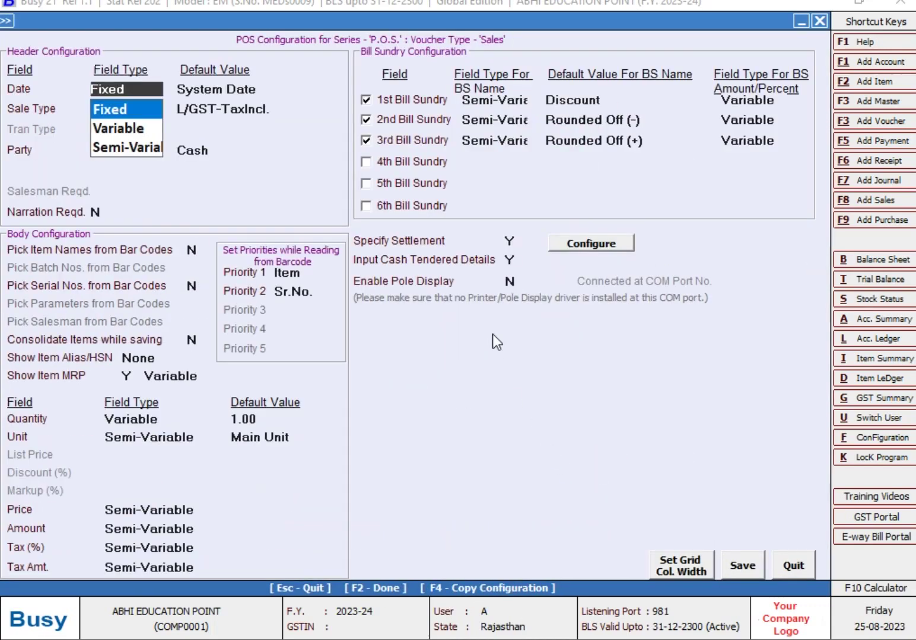
{"action": "key", "text": "Escape"}
{"action": "key", "text": "Escape"}
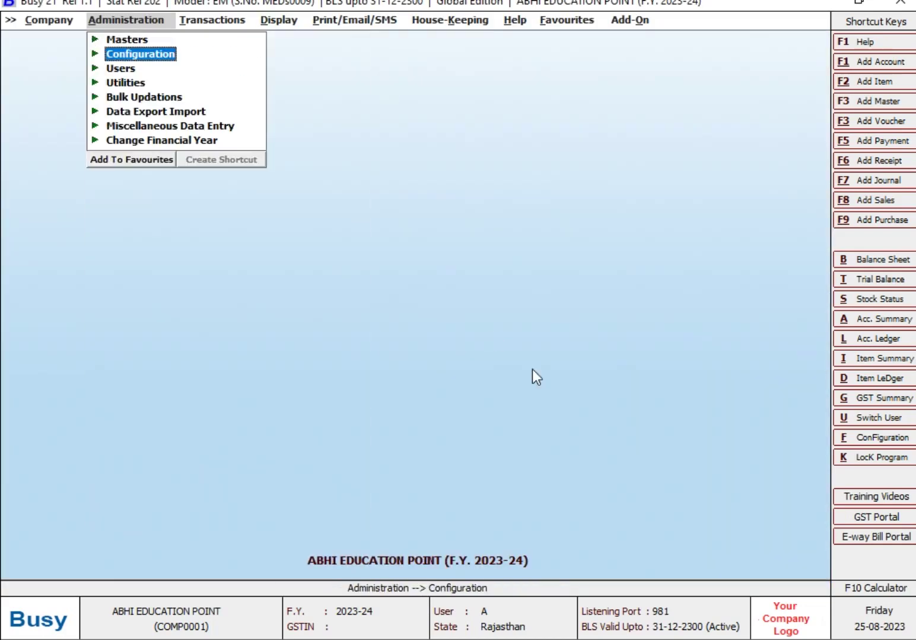
Start adding a new sales voucher in POS data entry mode.
{"action": "key", "text": "Right"}
{"action": "key", "text": "Return"}
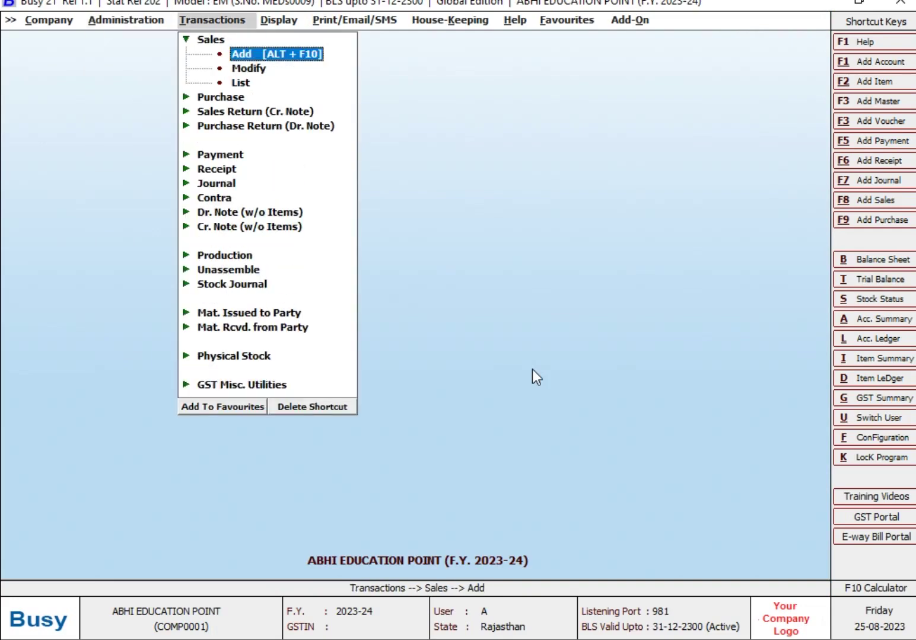
{"action": "key", "text": "Return"}
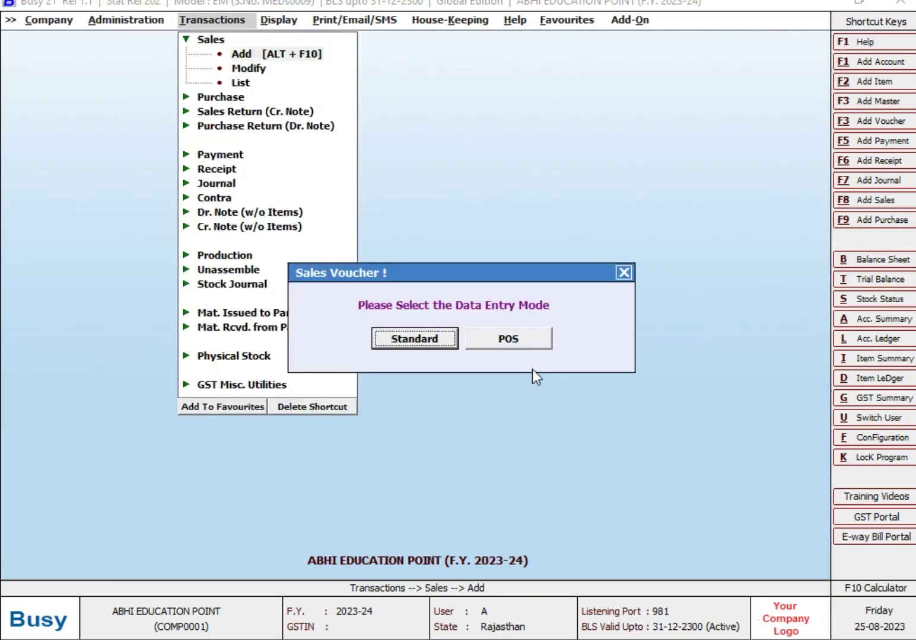
{"action": "key", "text": "Right"}
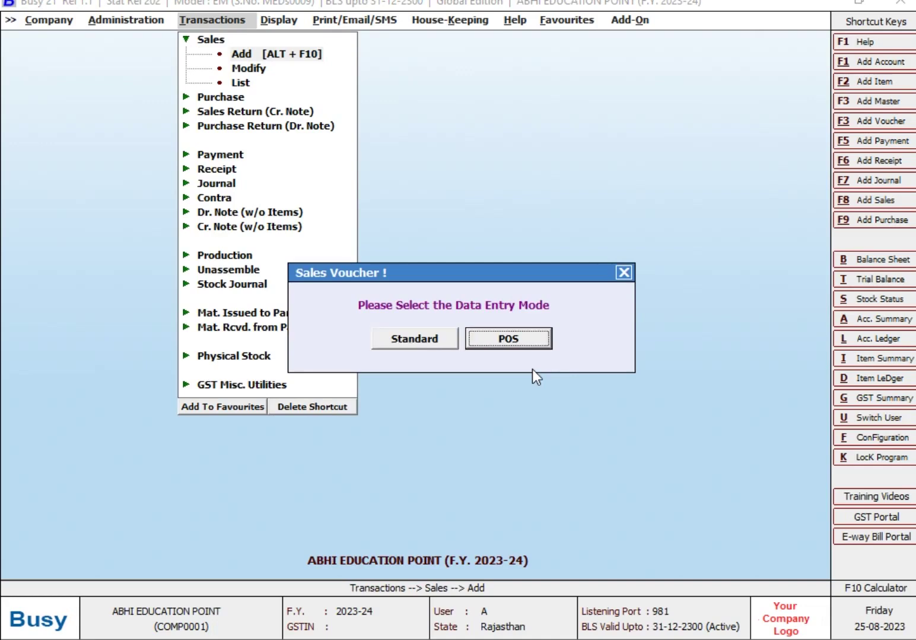
{"action": "key", "text": "Left"}
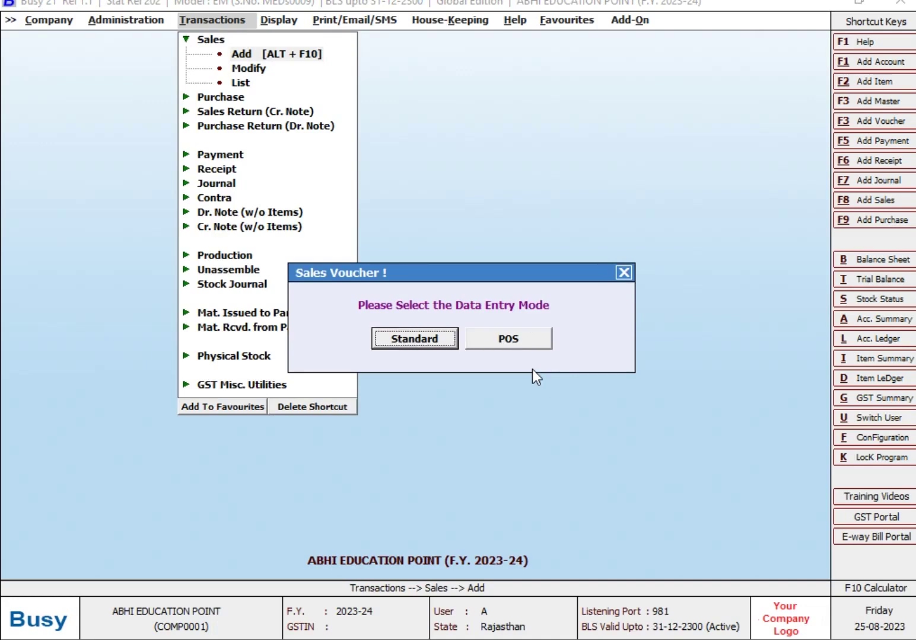
{"action": "key", "text": "Right"}
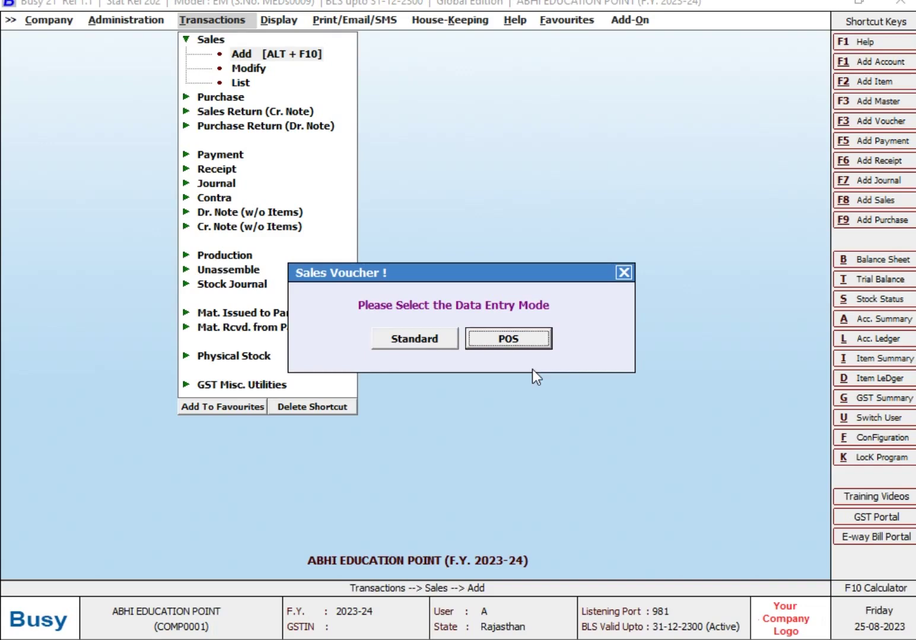
{"action": "key", "text": "Return"}
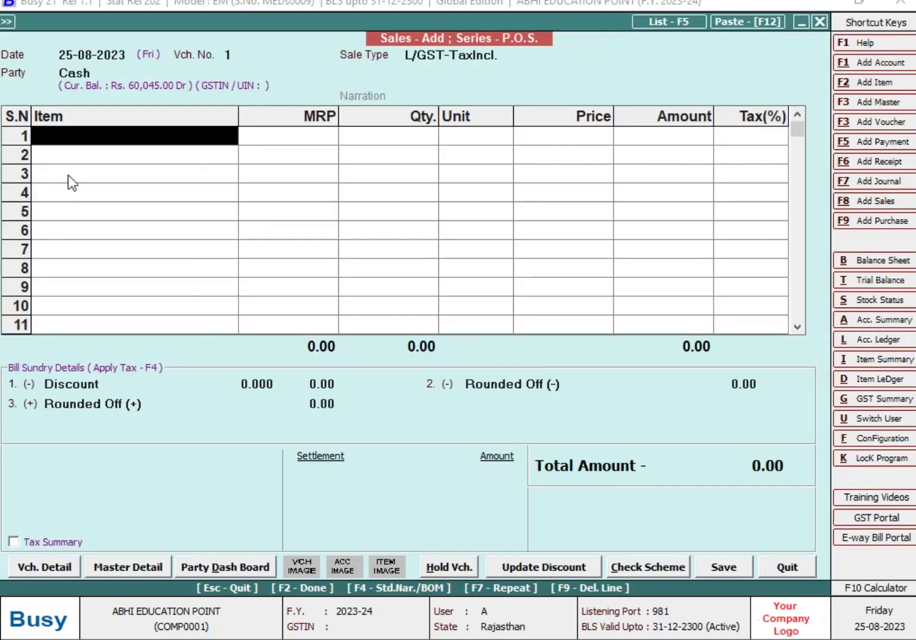
{"action": "left_click", "coordinate": [124, 57]}
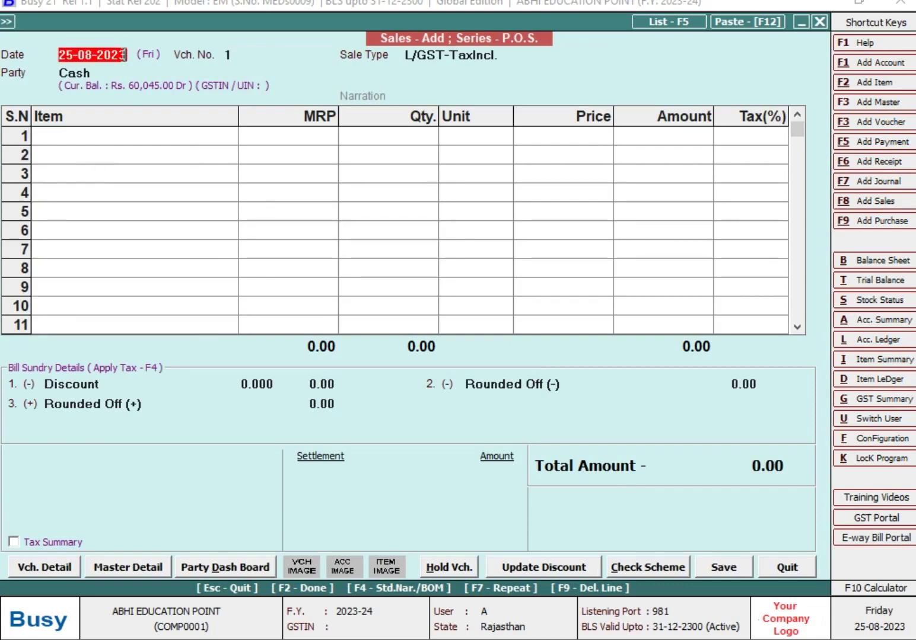
{"action": "left_click", "coordinate": [255, 56]}
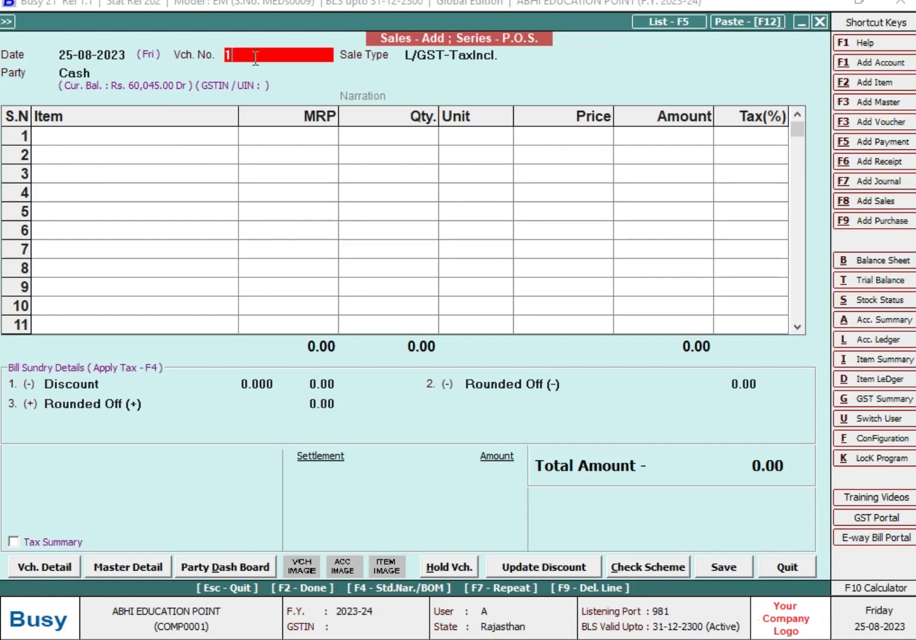
{"action": "left_click", "coordinate": [175, 77]}
Enter KURKURE MRP 10 as the first item with a quantity of 5 Pcs.
{"action": "left_click", "coordinate": [162, 135]}
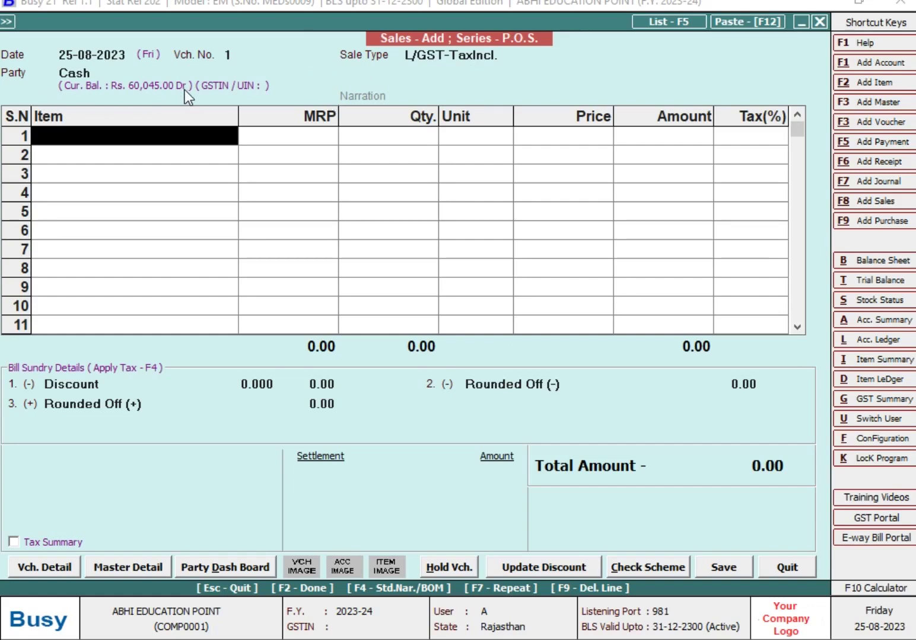
{"action": "type", "text": "ku"}
{"action": "key", "text": "Return"}
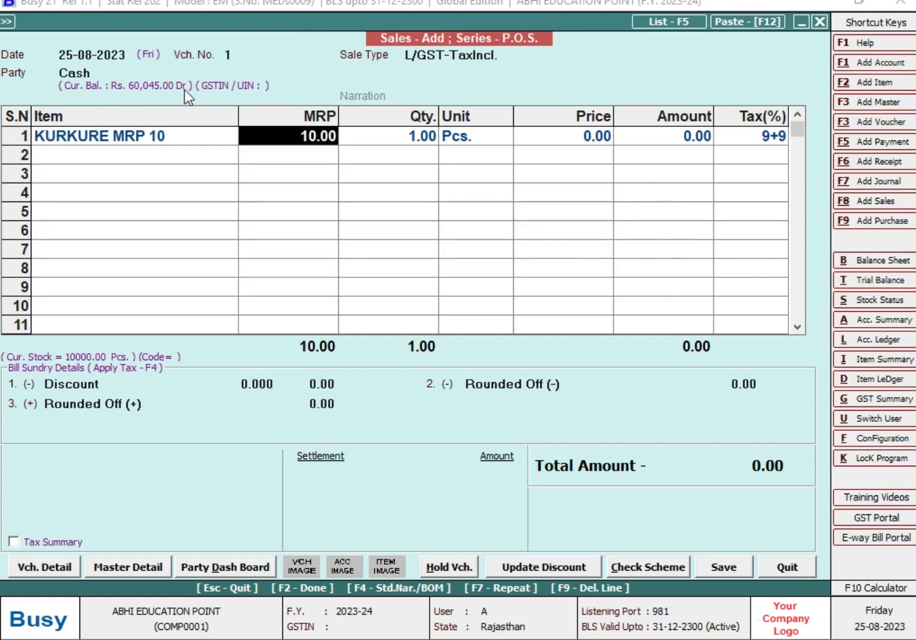
{"action": "key", "text": "Return"}
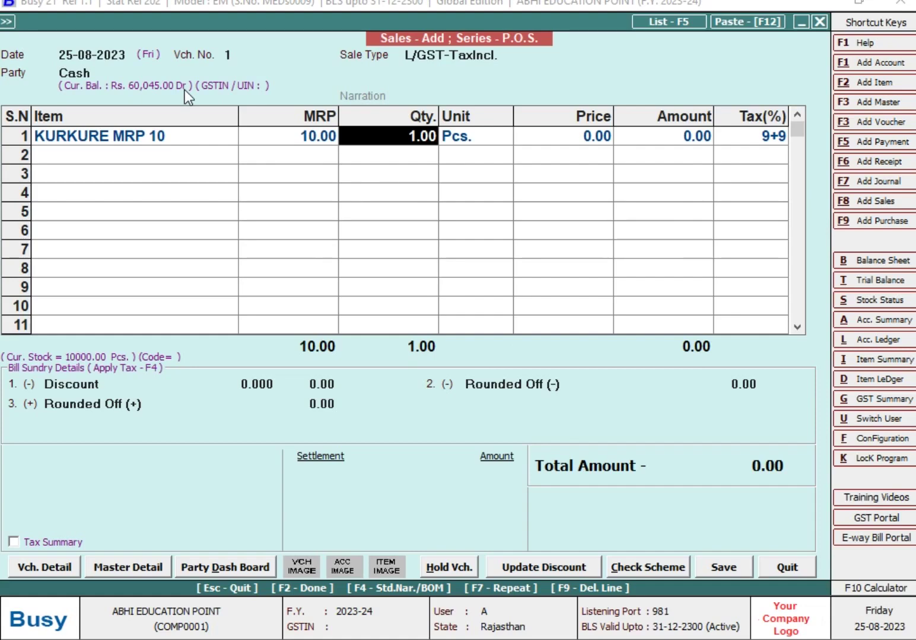
{"action": "type", "text": "5"}
{"action": "key", "text": "Return"}
{"action": "key", "text": "Escape"}
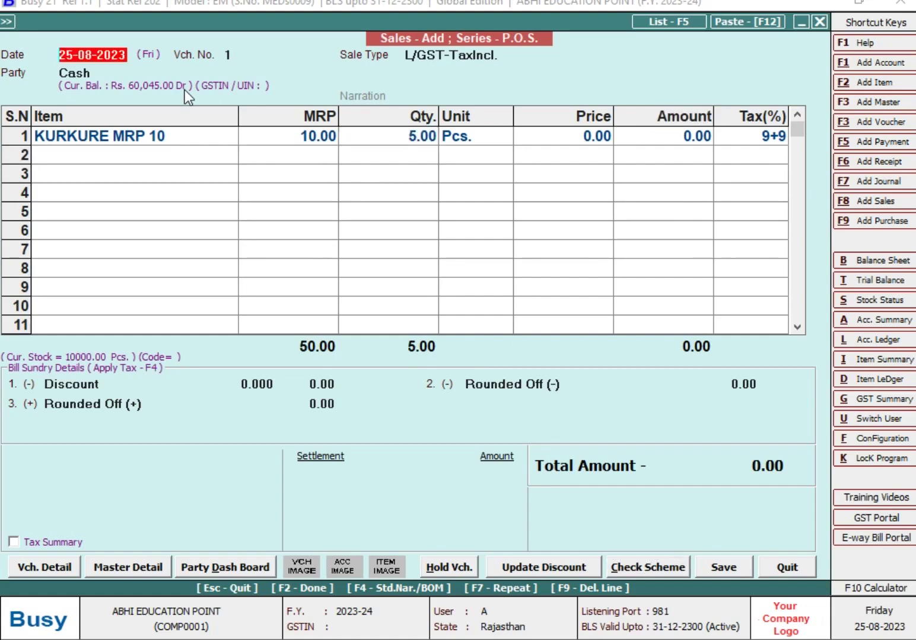
Set the price of the KURKURE MRP 10 item to 10.00 and complete its line.
{"action": "key", "text": "Return"}
{"action": "key", "text": "Return"}
{"action": "key", "text": "Return"}
{"action": "key", "text": "Return"}
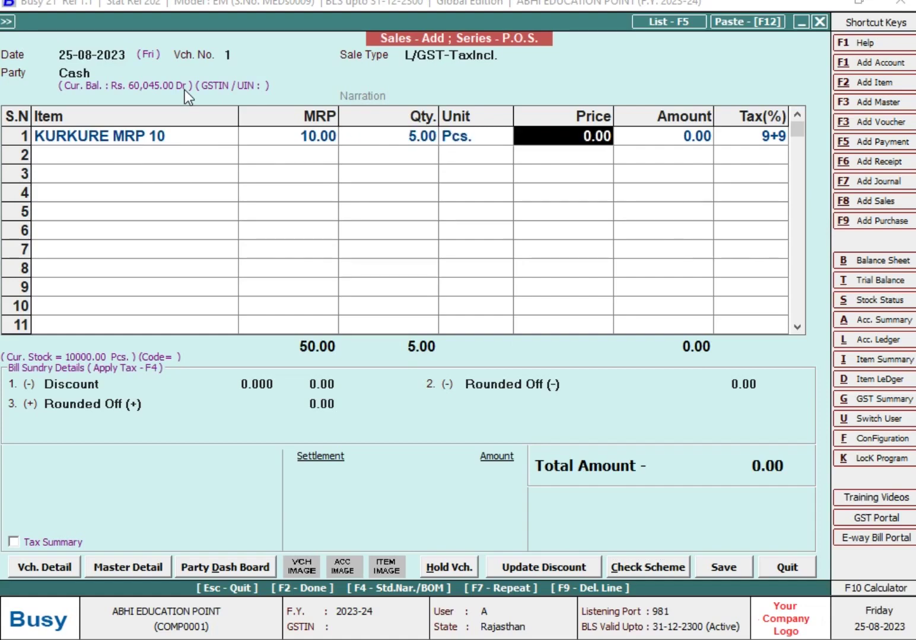
{"action": "type", "text": "10"}
{"action": "key", "text": "Return"}
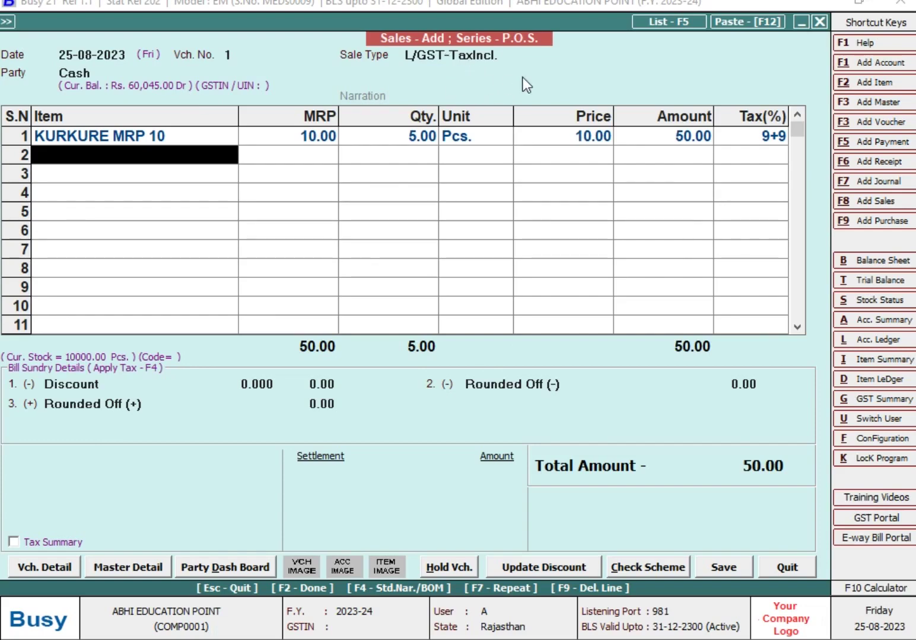
Enter CHIPS MRP 20 as the second item with a quantity of 10 Pcs. at a price of 20.00.
{"action": "type", "text": "c"}
{"action": "key", "text": "Return"}
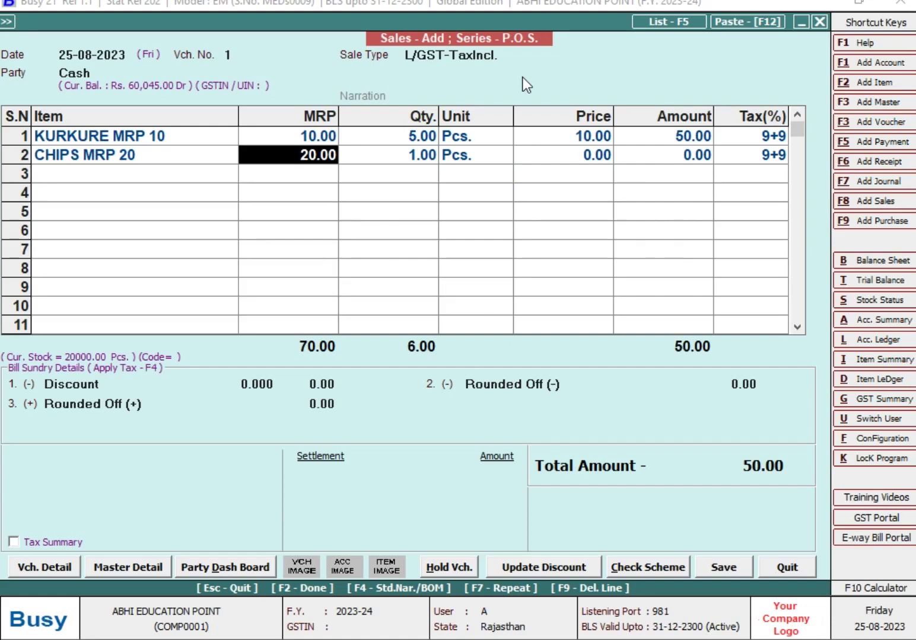
{"action": "key", "text": "Return"}
{"action": "type", "text": "10"}
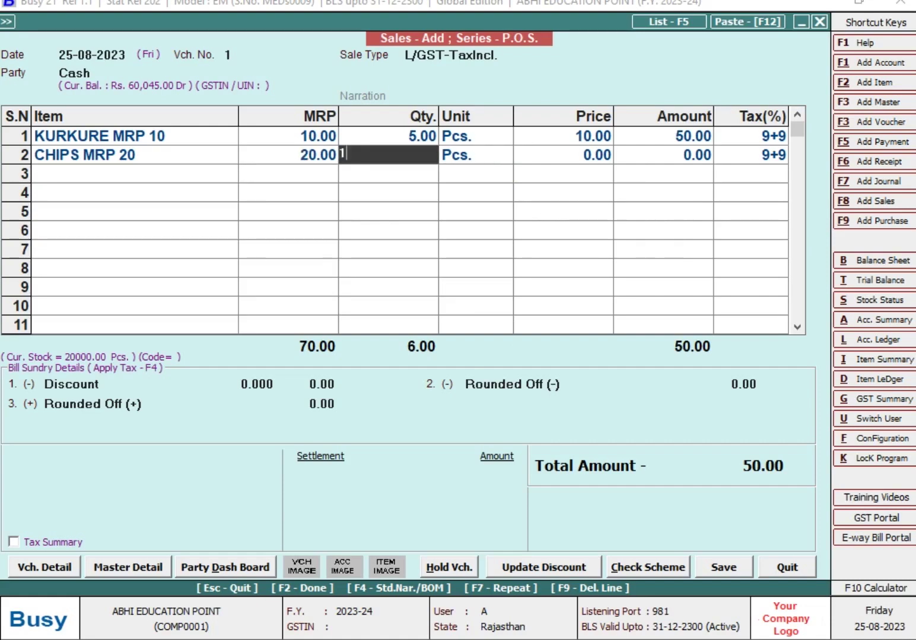
{"action": "key", "text": "Return"}
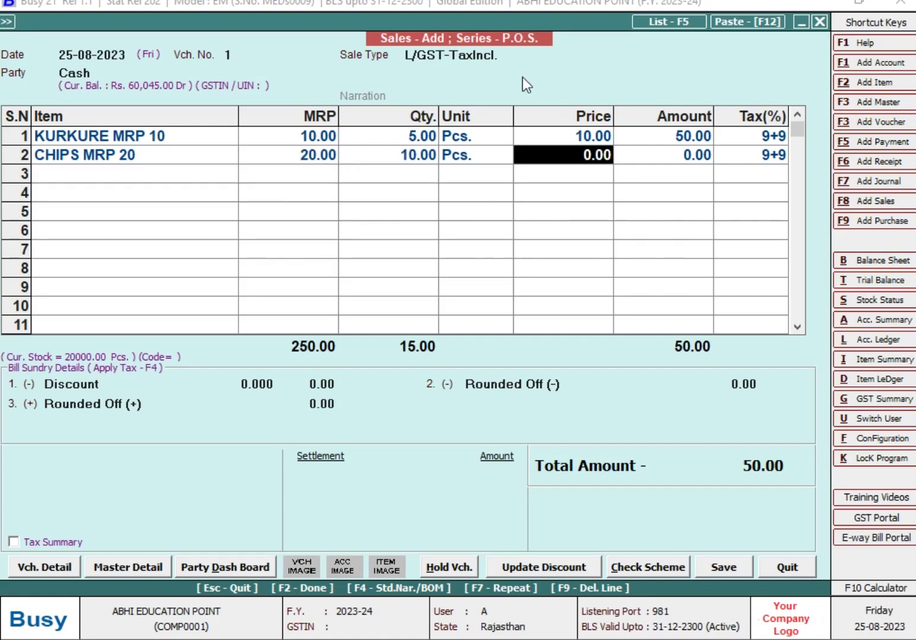
{"action": "type", "text": "10"}
{"action": "key", "text": "BackSpace"}
{"action": "key", "text": "BackSpace"}
{"action": "type", "text": "20"}
{"action": "key", "text": "Return"}
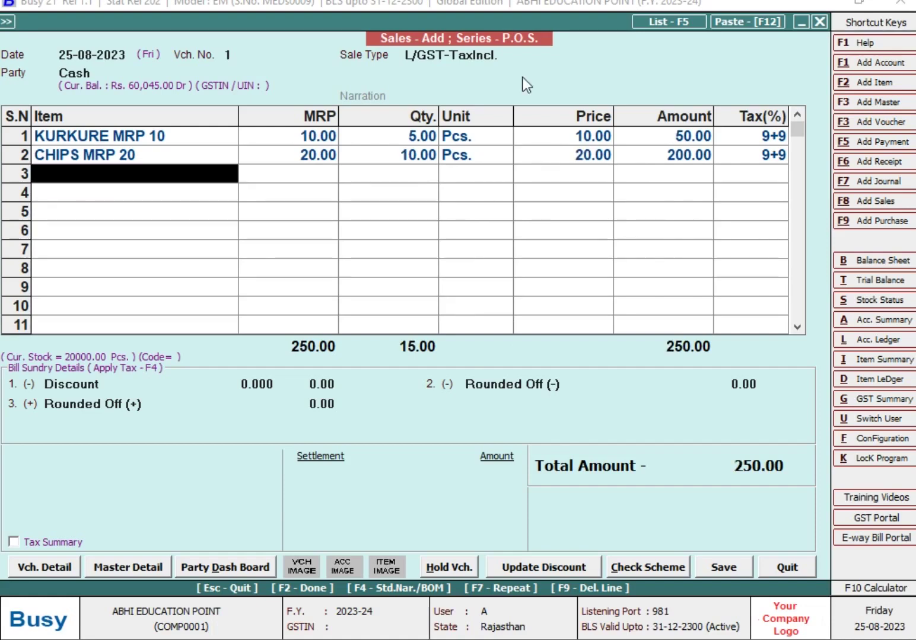
Finish the item list, proceed to the amount settlement details and set Cash Tendered to 300.
{"action": "key", "text": "Return"}
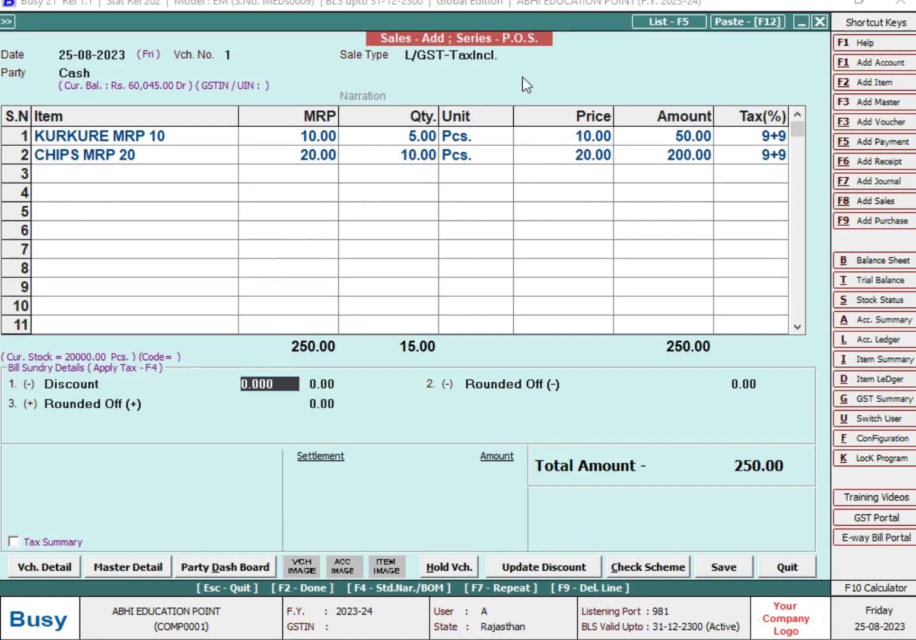
{"action": "key", "text": "F2"}
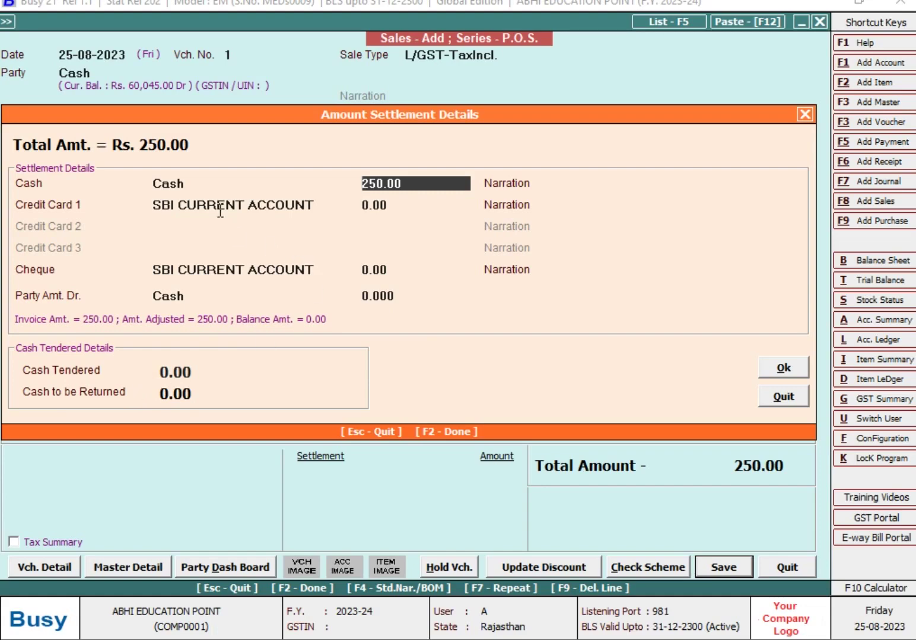
{"action": "left_click", "coordinate": [207, 373]}
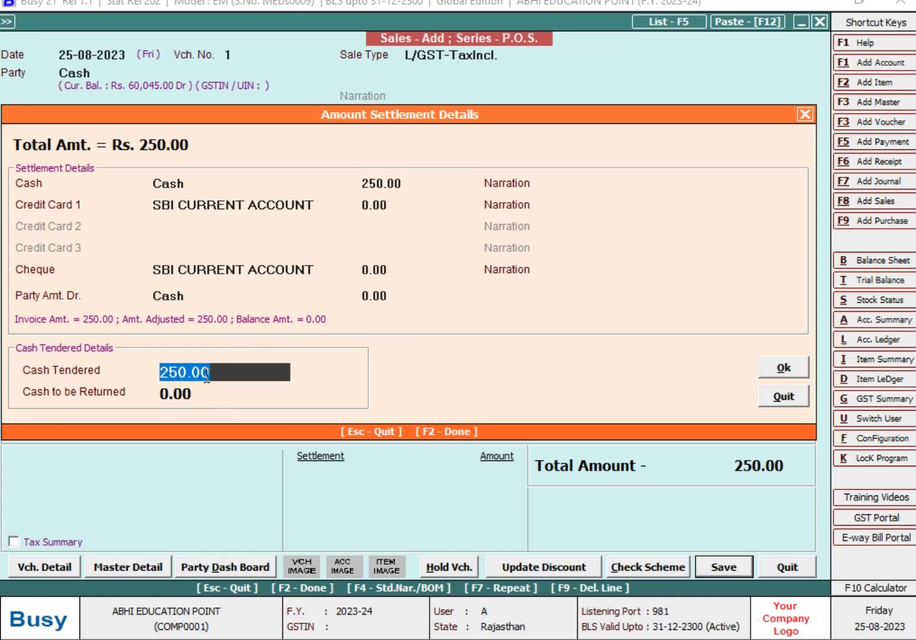
{"action": "type", "text": "300"}
{"action": "key", "text": "Return"}
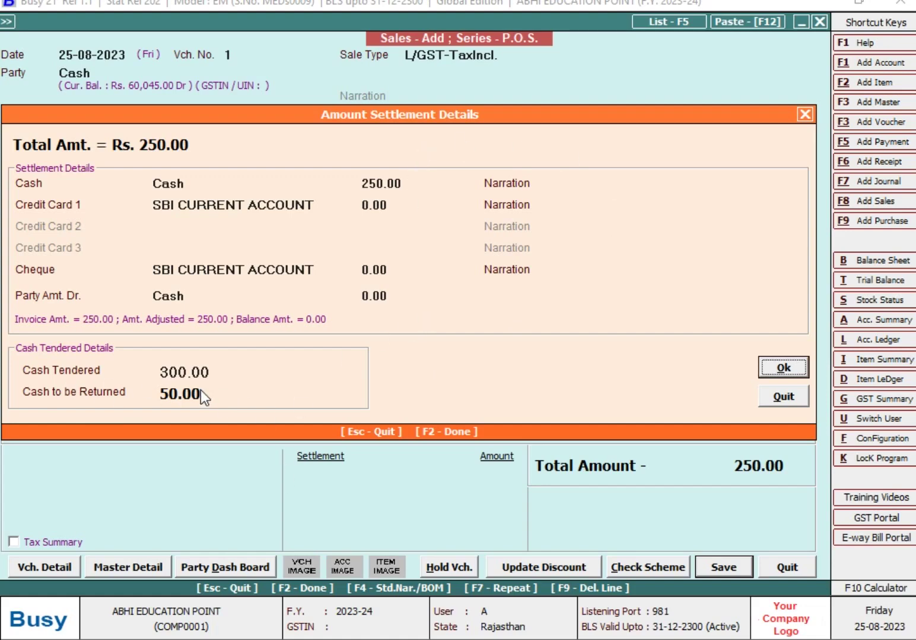
Accept the amount settlement details, save the cash sales voucher and leave voucher entry.
{"action": "left_click", "coordinate": [802, 366]}
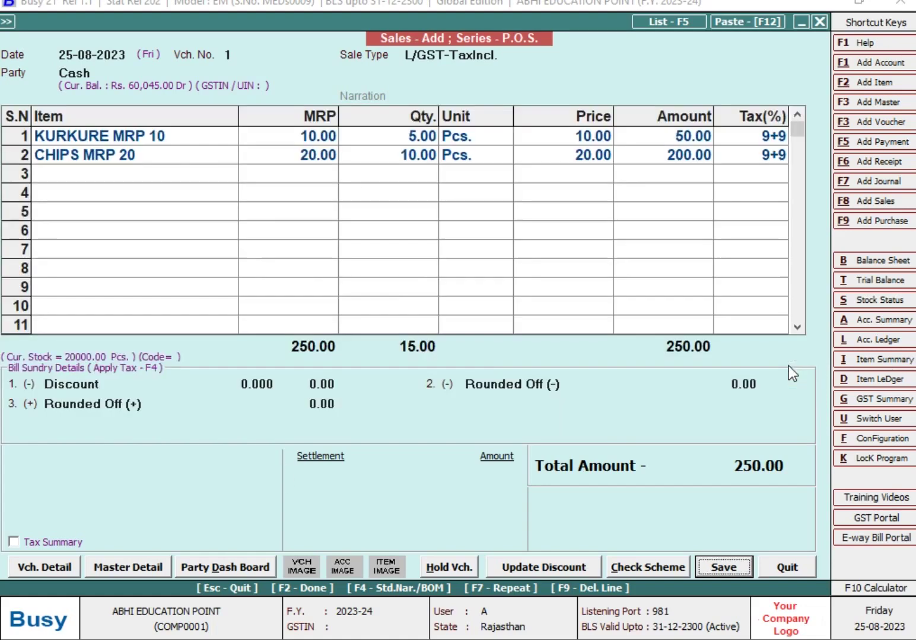
{"action": "left_click", "coordinate": [736, 567]}
{"action": "left_click", "coordinate": [524, 364]}
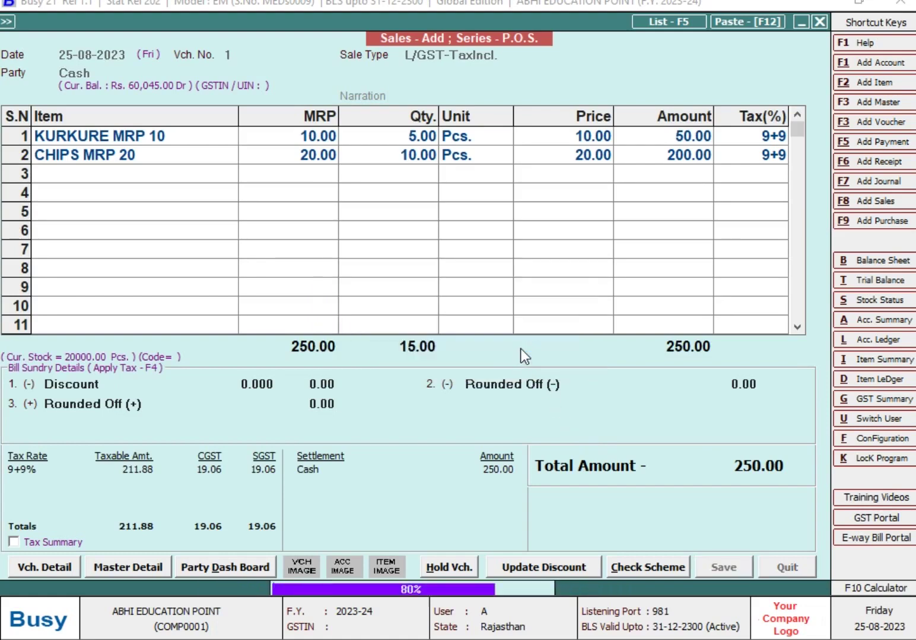
{"action": "left_click", "coordinate": [521, 353]}
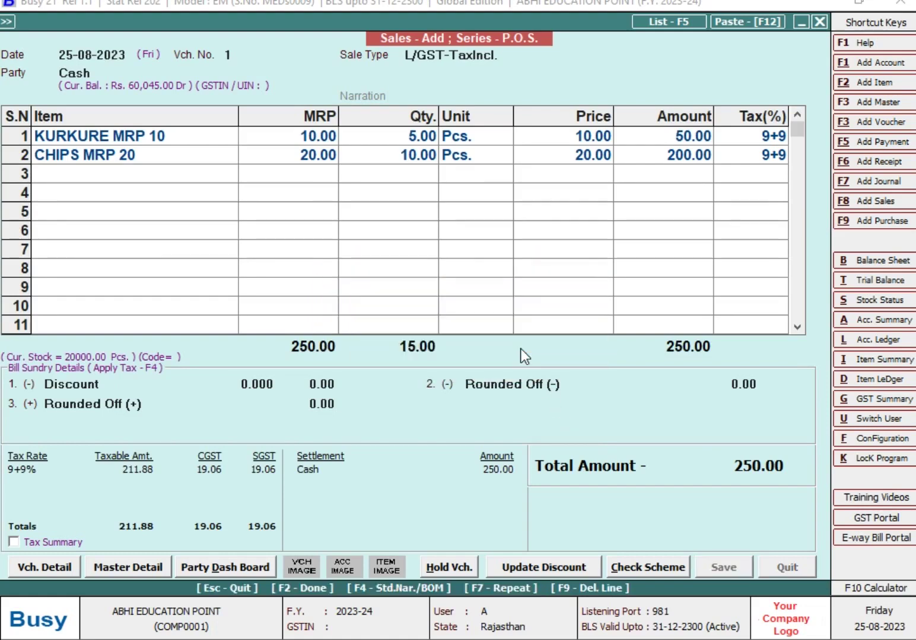
{"action": "key", "text": "Escape"}
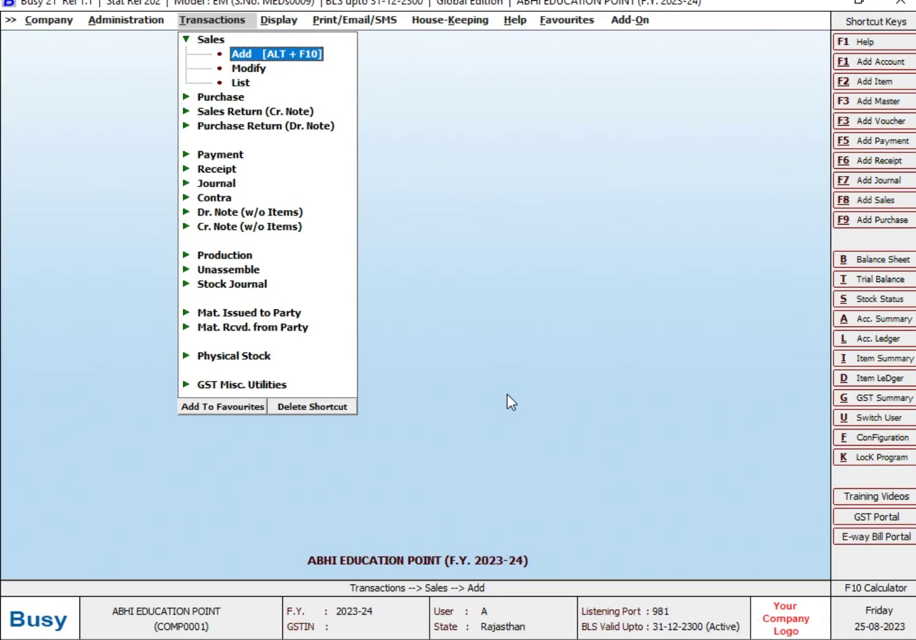
Start a new sales voucher in POS data entry mode.
{"action": "key", "text": "Left"}
{"action": "key", "text": "Right"}
{"action": "key", "text": "Return"}
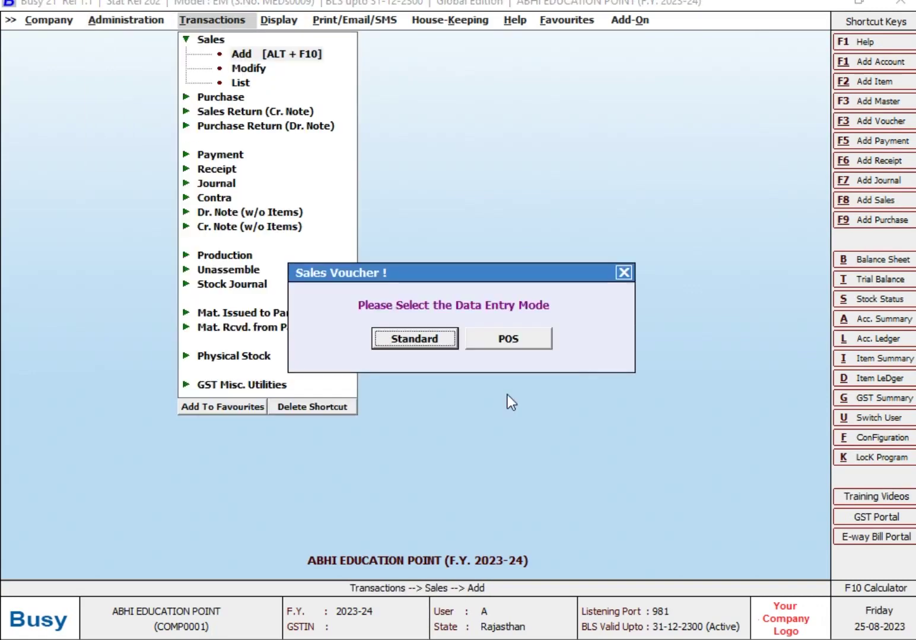
{"action": "key", "text": "Right"}
{"action": "key", "text": "Return"}
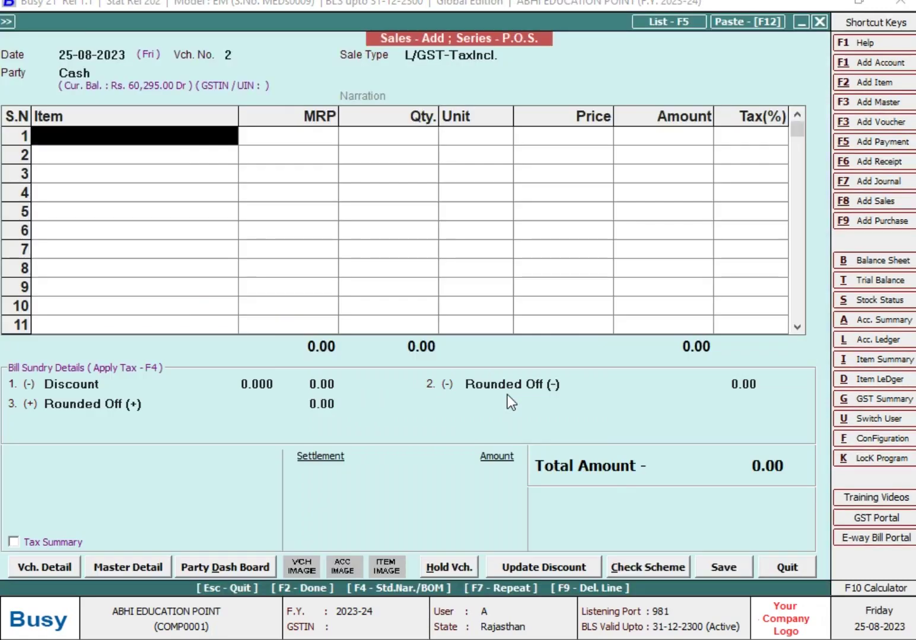
Change the voucher's party from Cash to AK ENTEPRISES.
{"action": "left_click", "coordinate": [172, 73]}
{"action": "key", "text": "BackSpace"}
{"action": "key", "text": "BackSpace"}
{"action": "key", "text": "BackSpace"}
{"action": "key", "text": "BackSpace"}
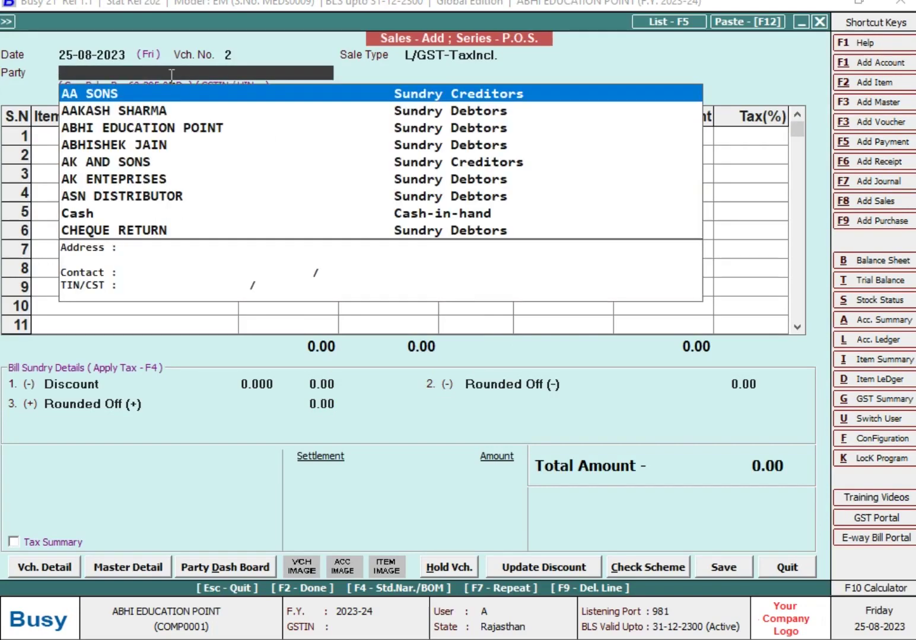
{"action": "key", "text": "Down"}
{"action": "key", "text": "Down"}
{"action": "key", "text": "Down"}
{"action": "key", "text": "Down"}
{"action": "key", "text": "Down"}
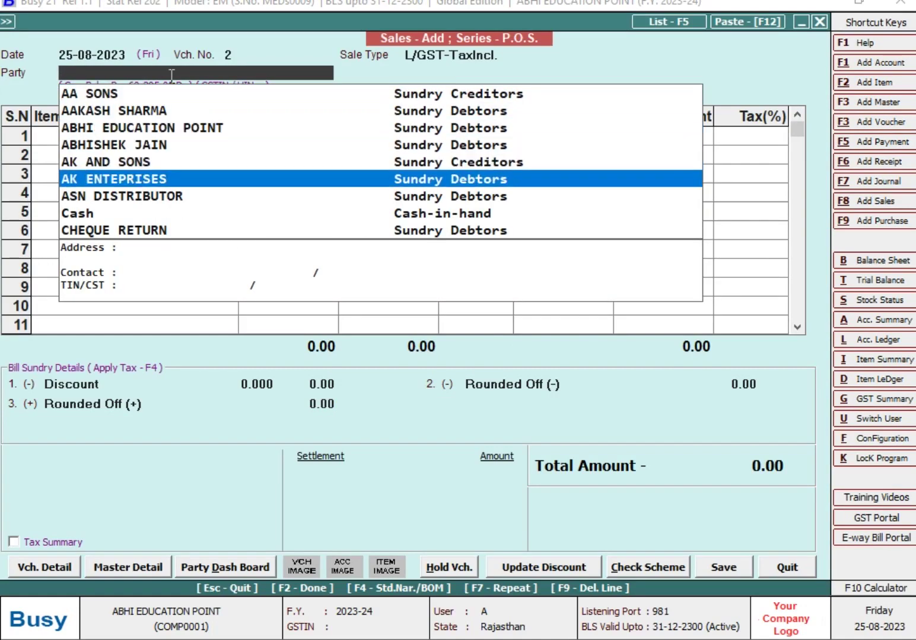
{"action": "key", "text": "Return"}
Enter CHIPS MRP 20 as the first item with a quantity of 50 Pcs. at a price of 20.00.
{"action": "type", "text": "ch"}
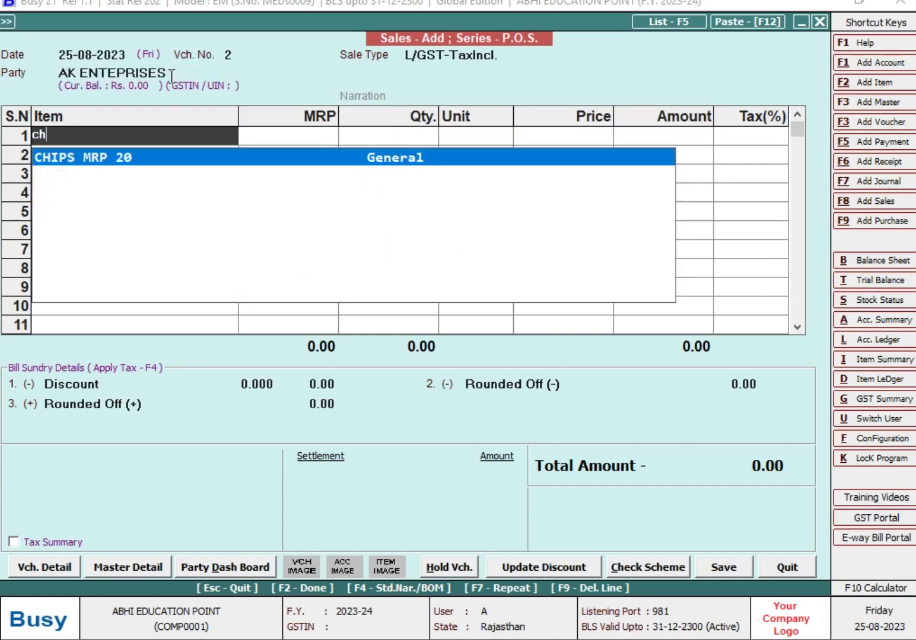
{"action": "key", "text": "Return"}
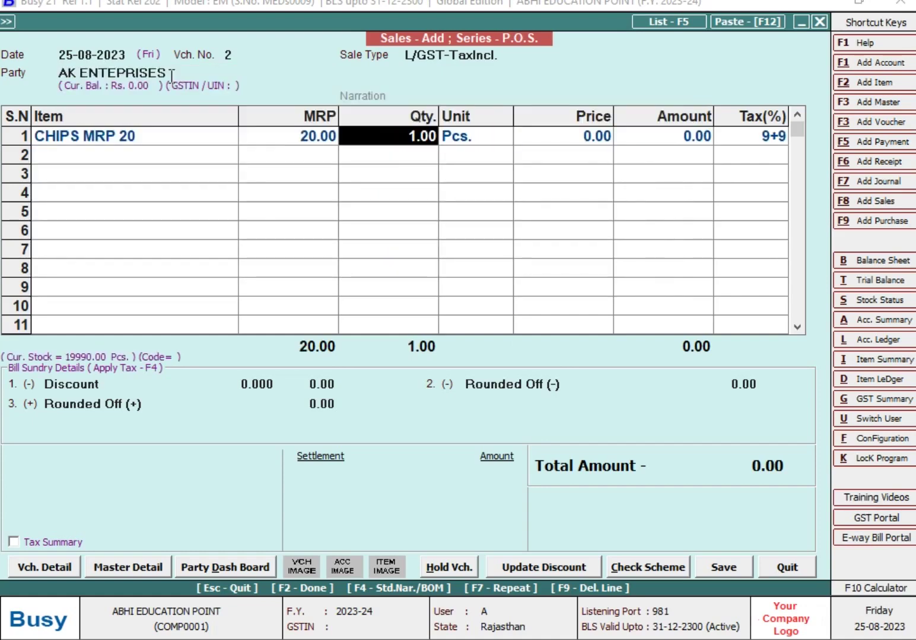
{"action": "type", "text": "50"}
{"action": "key", "text": "Return"}
{"action": "key", "text": "Return"}
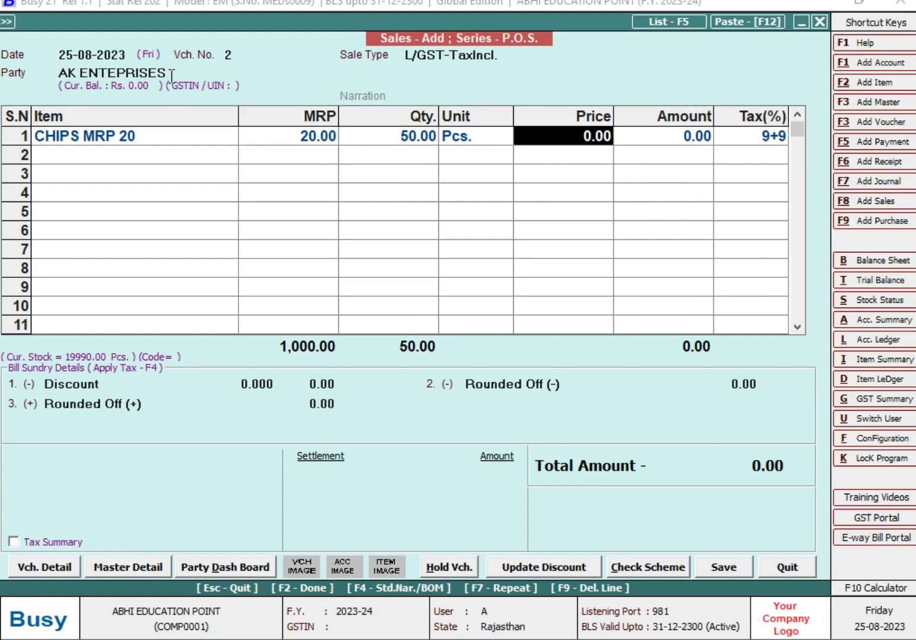
{"action": "type", "text": "20"}
{"action": "key", "text": "Return"}
Enter KURKURE MRP 10 as the second item with a quantity of 50 Pcs. at a price of 10.00.
{"action": "type", "text": "ku"}
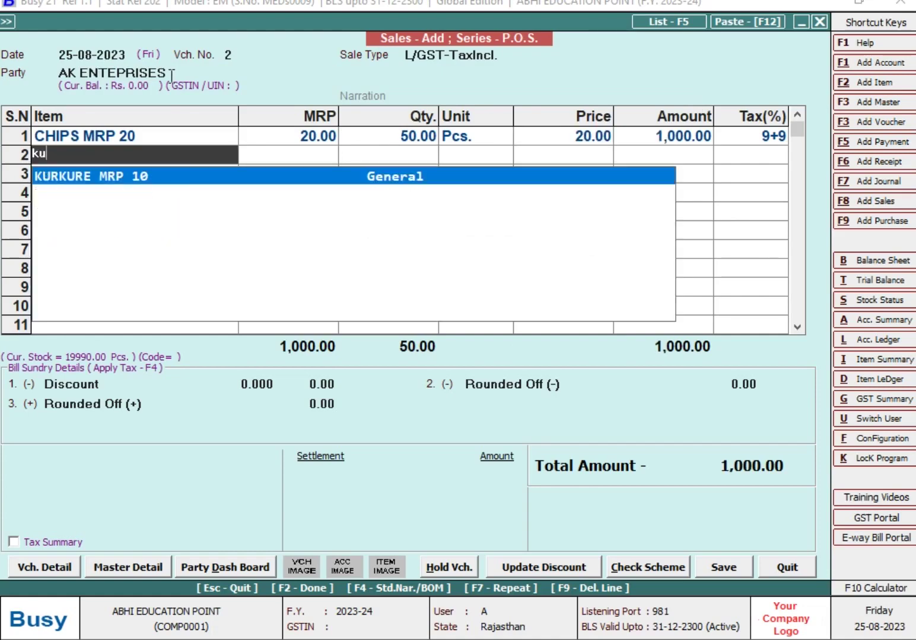
{"action": "key", "text": "Return"}
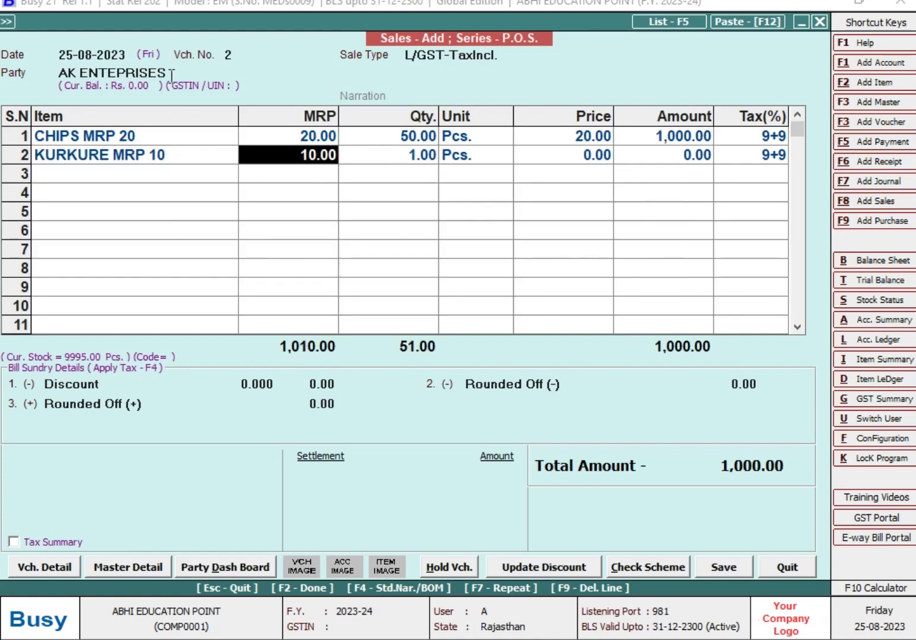
{"action": "key", "text": "Return"}
{"action": "type", "text": "50"}
{"action": "key", "text": "Return"}
{"action": "key", "text": "Return"}
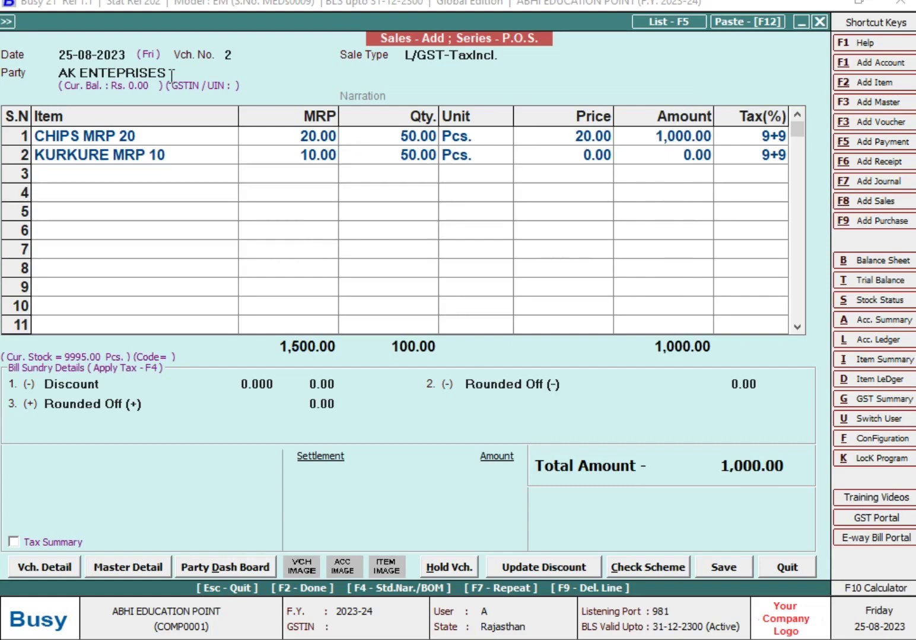
{"action": "type", "text": "10"}
{"action": "key", "text": "Return"}
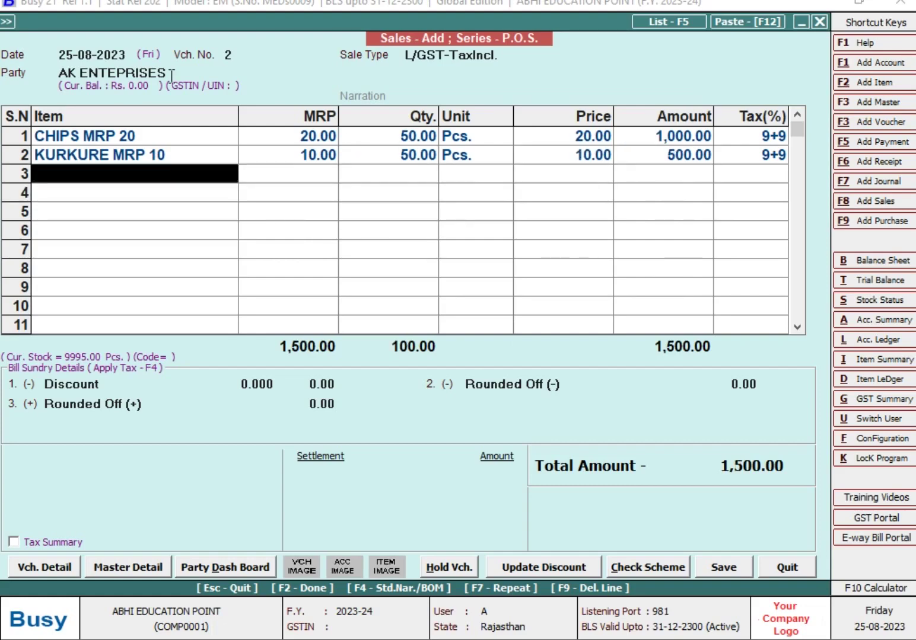
Finish the item list and, in the amount settlement details, clear the Cash amount and settle 1,500.00 through Credit Card 1.
{"action": "key", "text": "Return"}
{"action": "key", "text": "F2"}
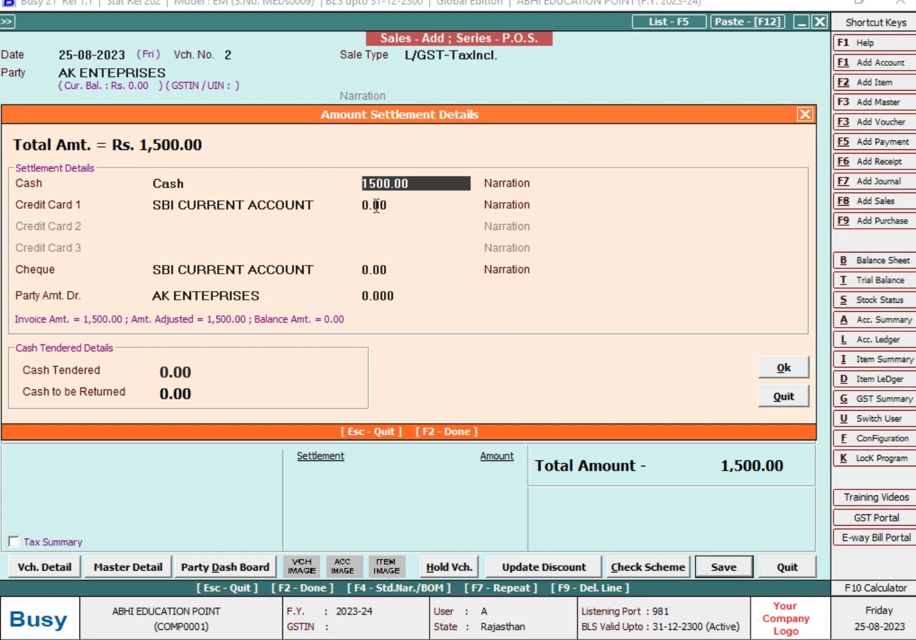
{"action": "left_click", "coordinate": [403, 209]}
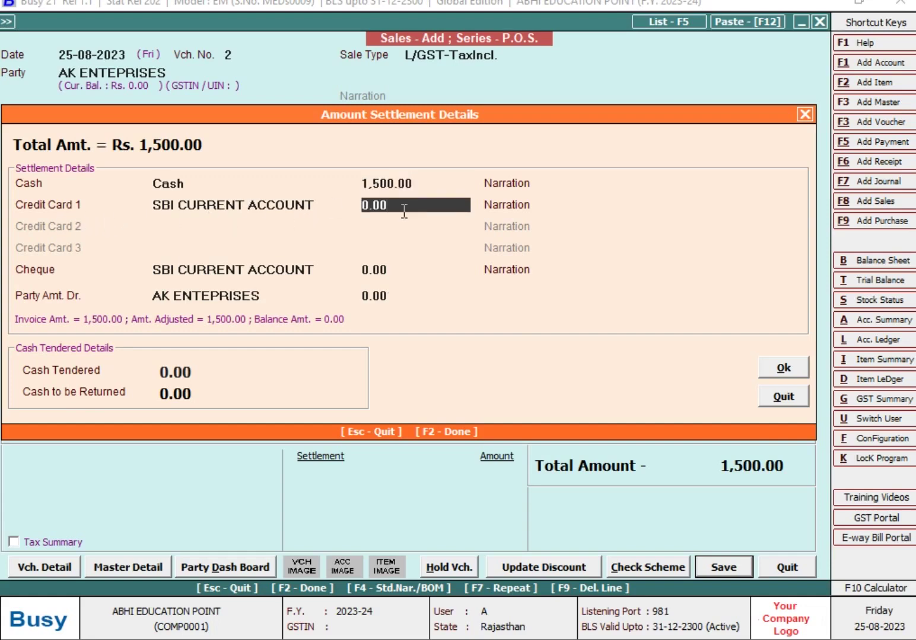
{"action": "left_click", "coordinate": [444, 186]}
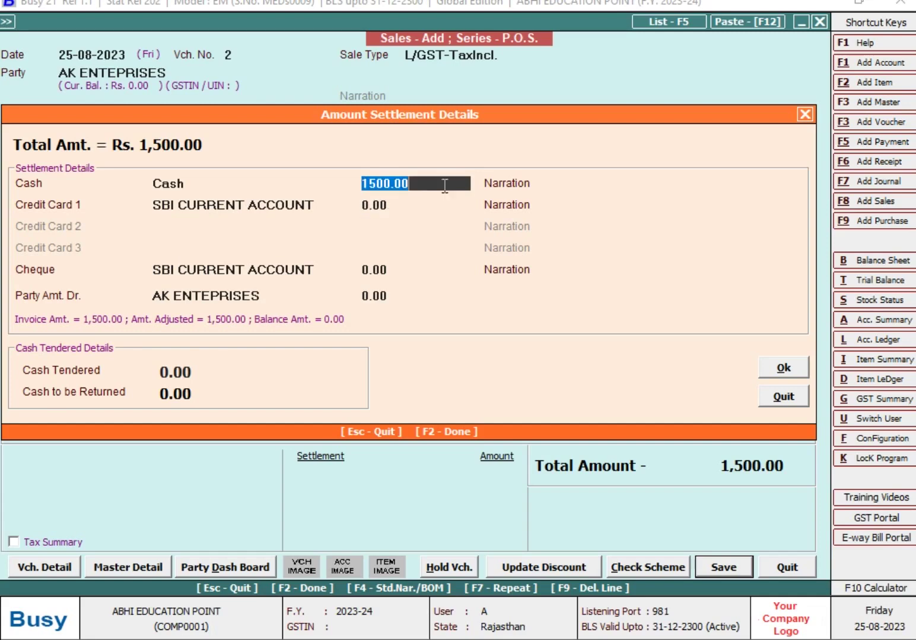
{"action": "key", "text": "BackSpace"}
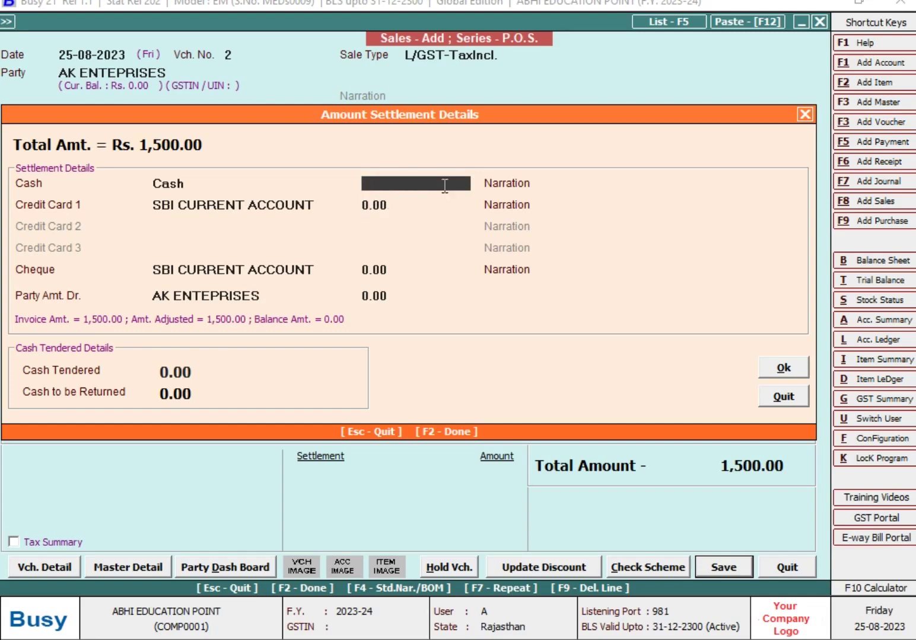
{"action": "left_click", "coordinate": [432, 204]}
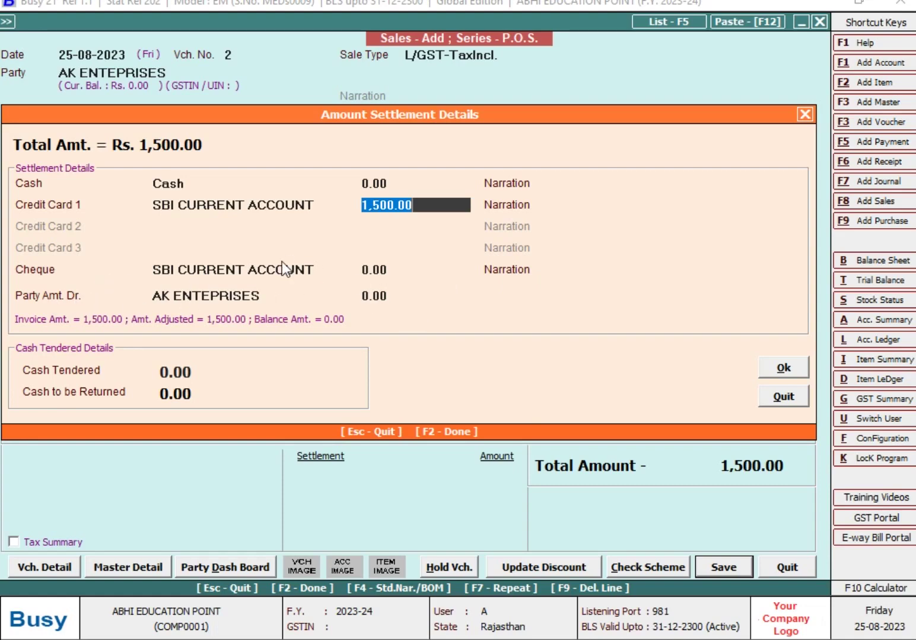
Accept the settlement and save the AK ENTEPRISES voucher, agreeing to print its sales invoice, and leave voucher entry.
{"action": "left_click", "coordinate": [777, 368]}
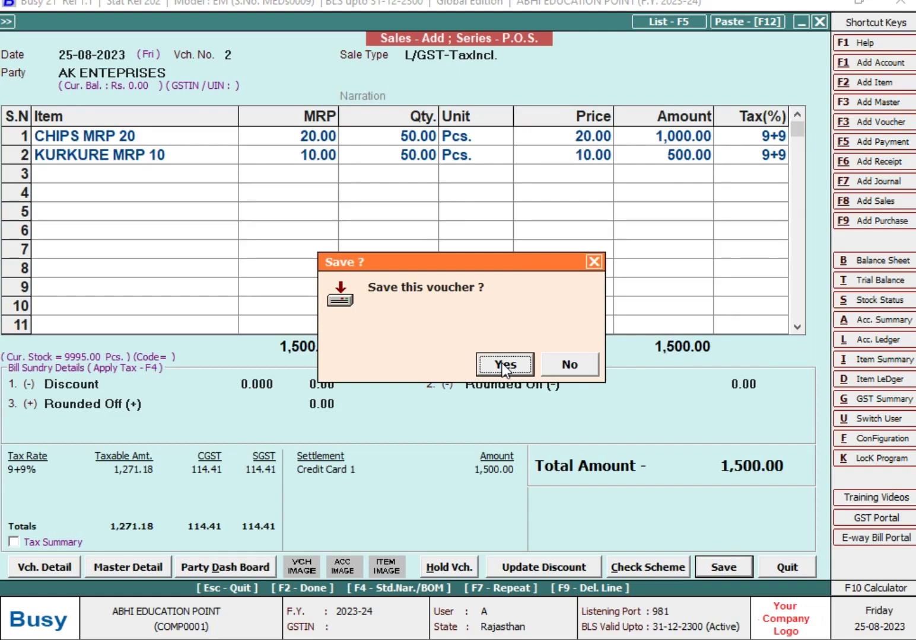
{"action": "left_click", "coordinate": [503, 365]}
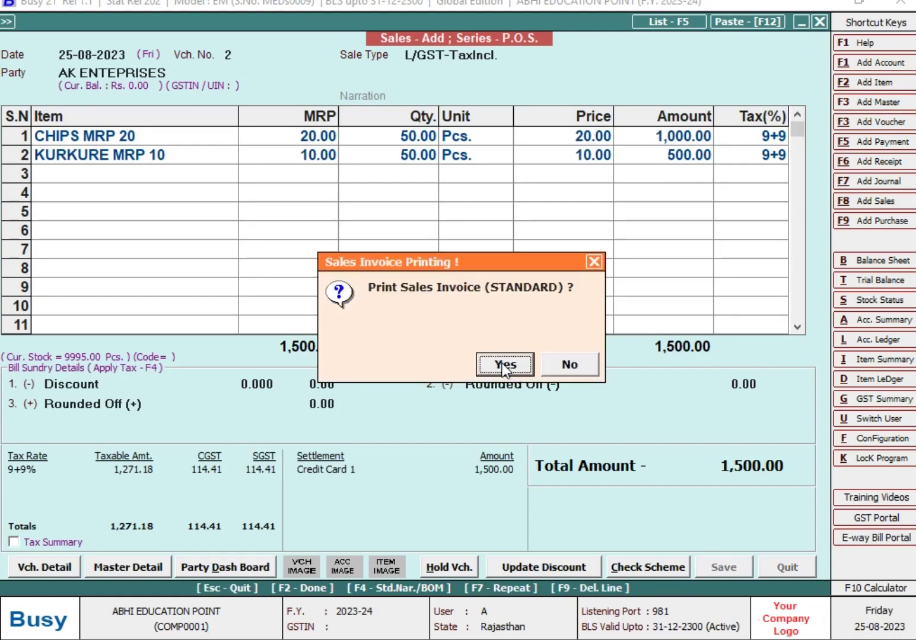
{"action": "left_click", "coordinate": [503, 366]}
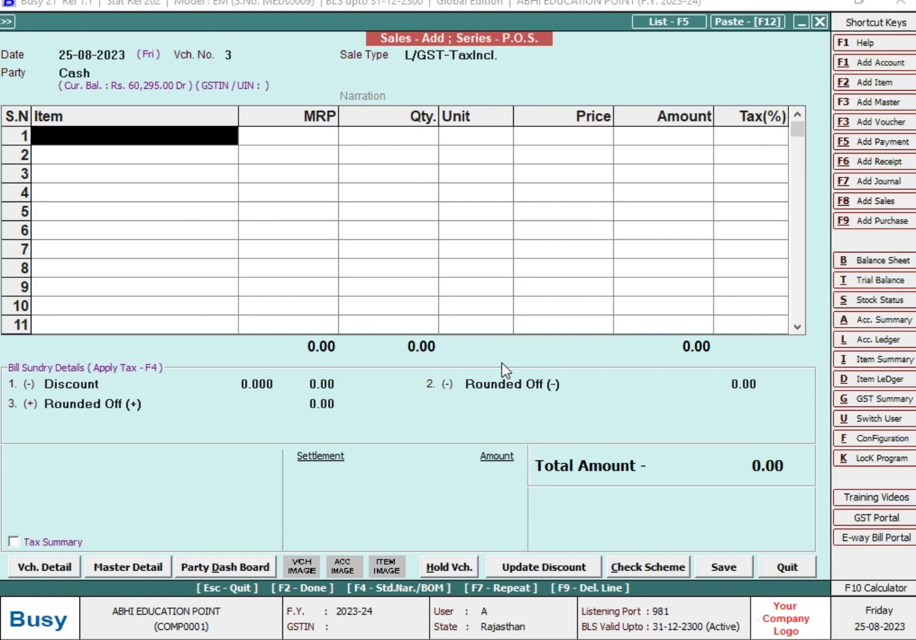
{"action": "key", "text": "Escape"}
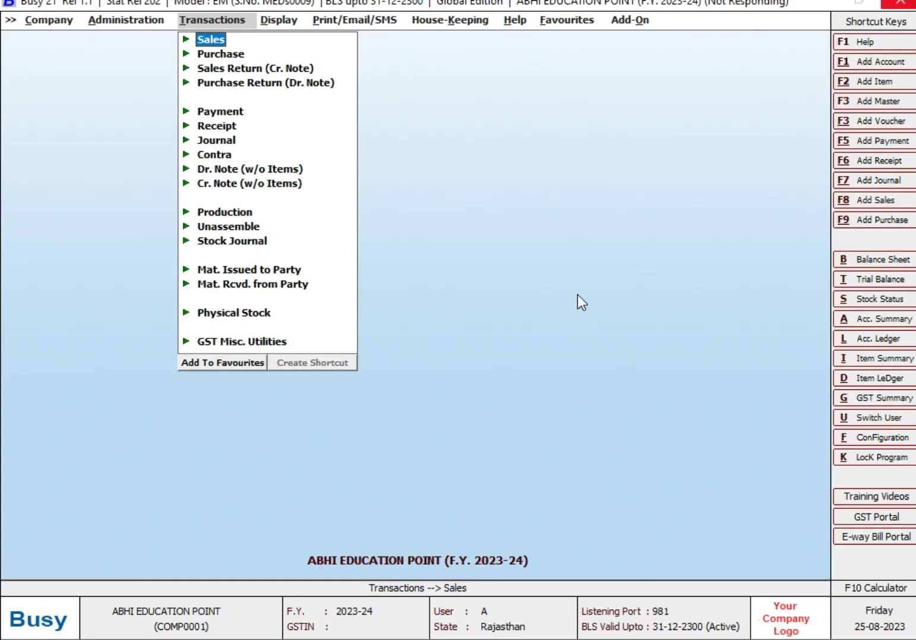
View the SBI CURRENT ACCOUNT ledger from 01-04-2023 to 25-08-2023 and examine the credit card sale voucher behind its entry.
{"action": "key", "text": "l"}
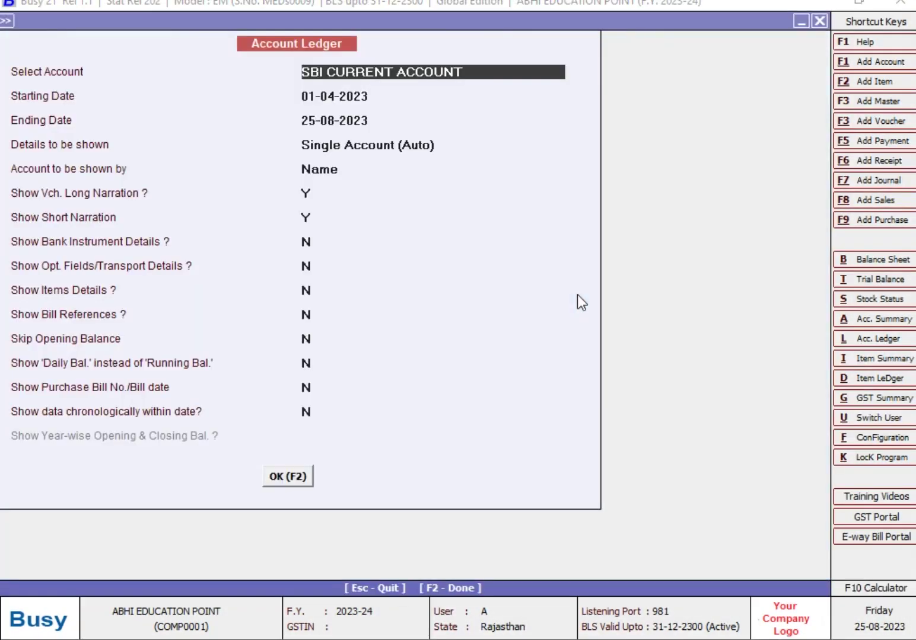
{"action": "key", "text": "F2"}
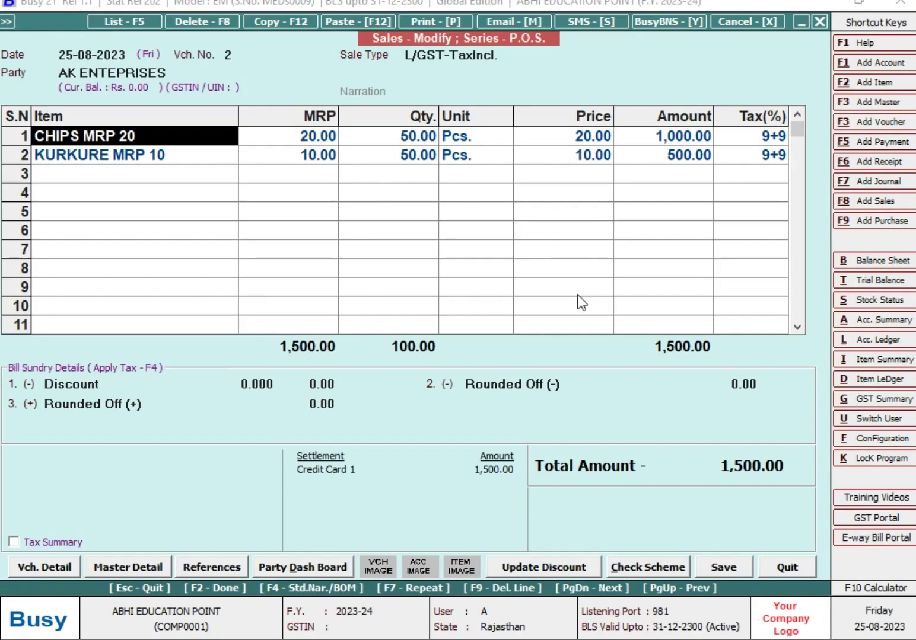
{"action": "key", "text": "Escape"}
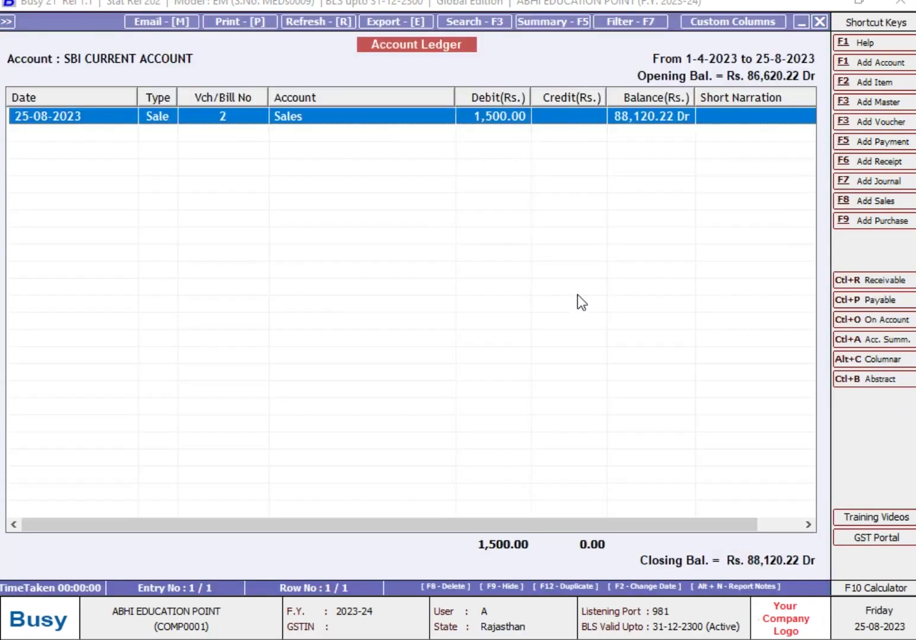
{"action": "key", "text": "Escape"}
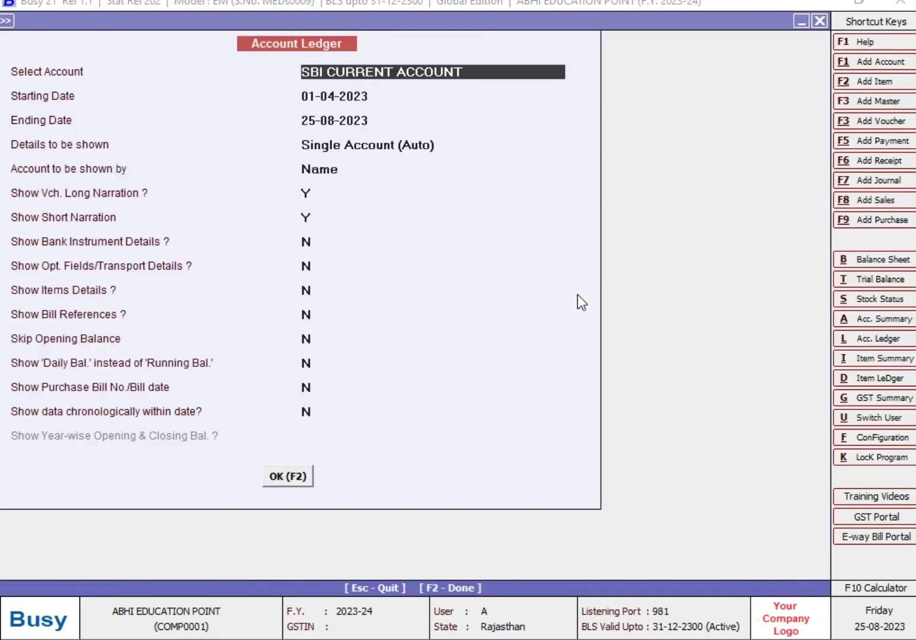